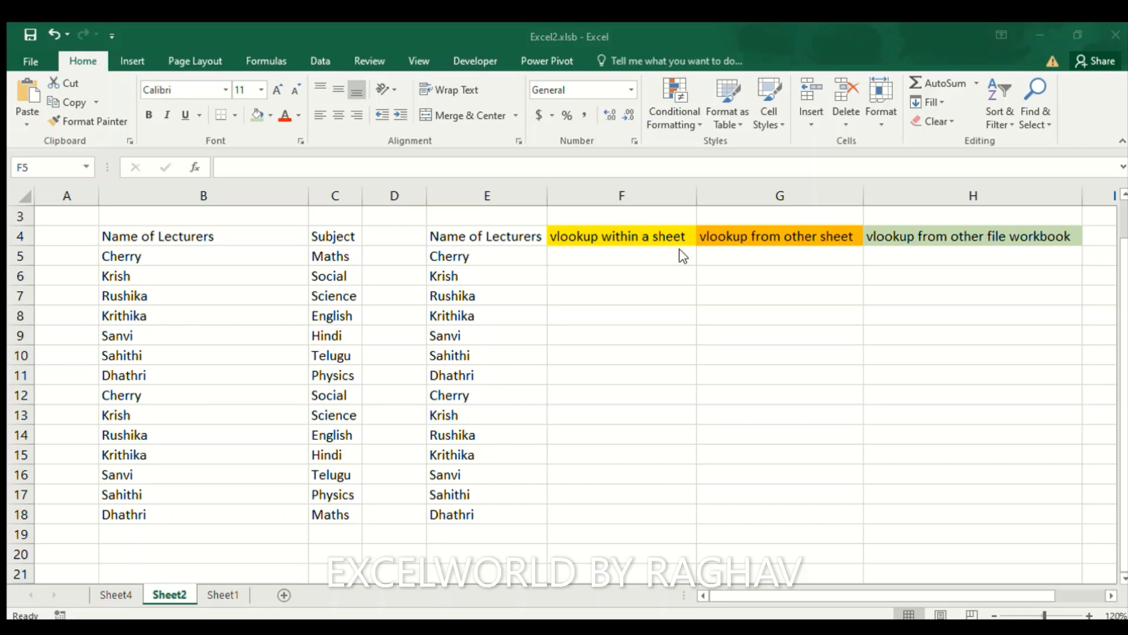
# - Begin a VLOOKUP formula in F5 with the whole of column E as the lookup value
pyautogui.click(684, 255)
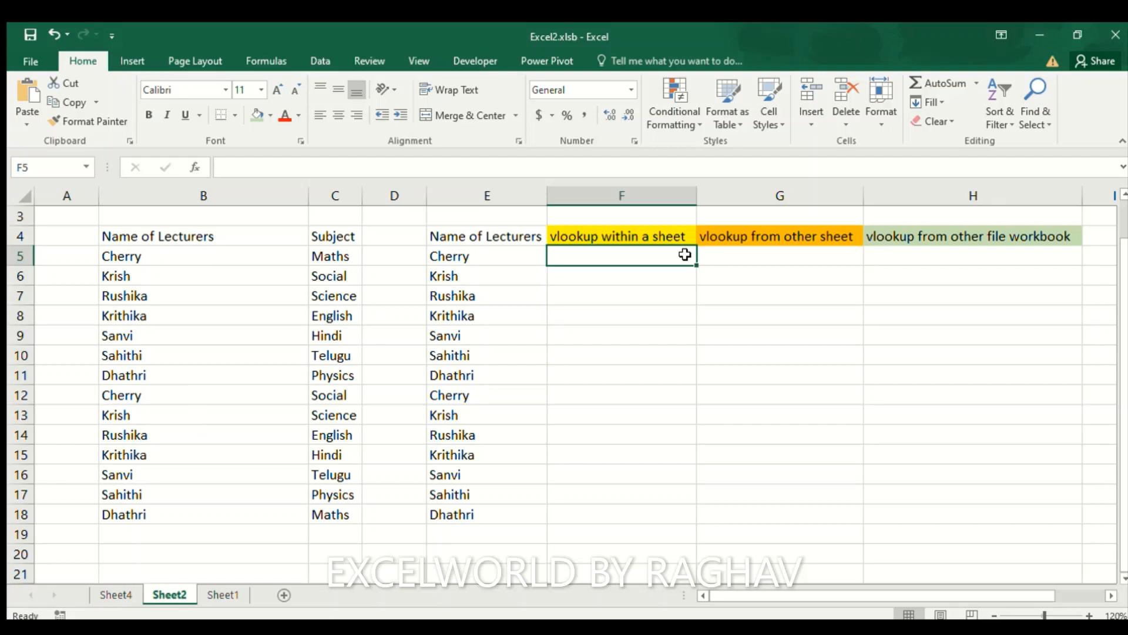
pyautogui.write('=vlook')
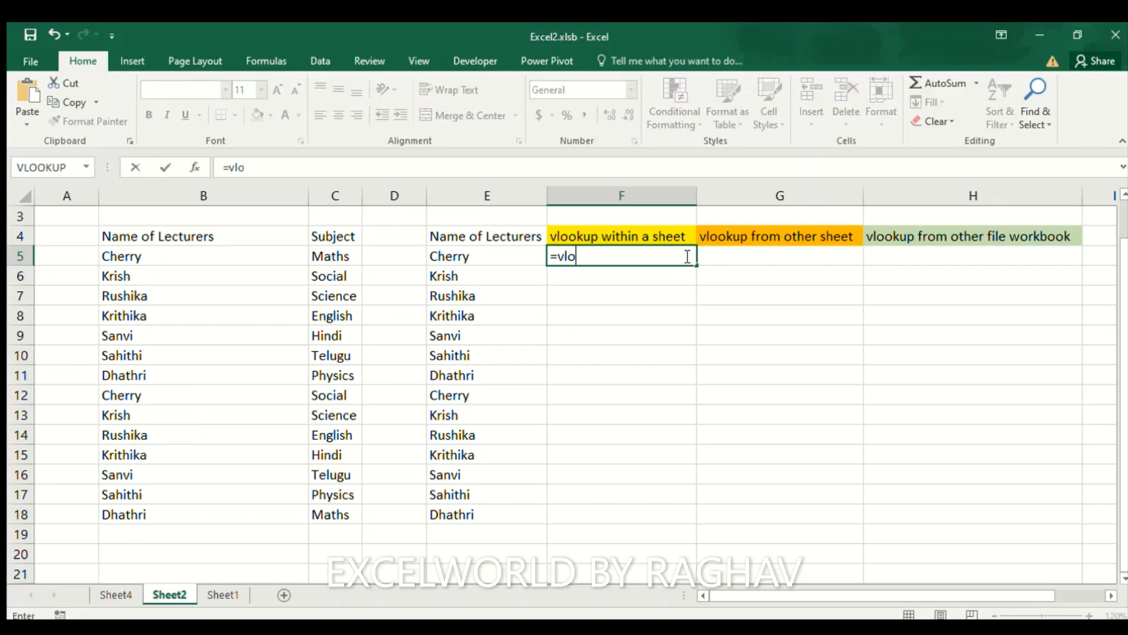
pyautogui.press('Tab')
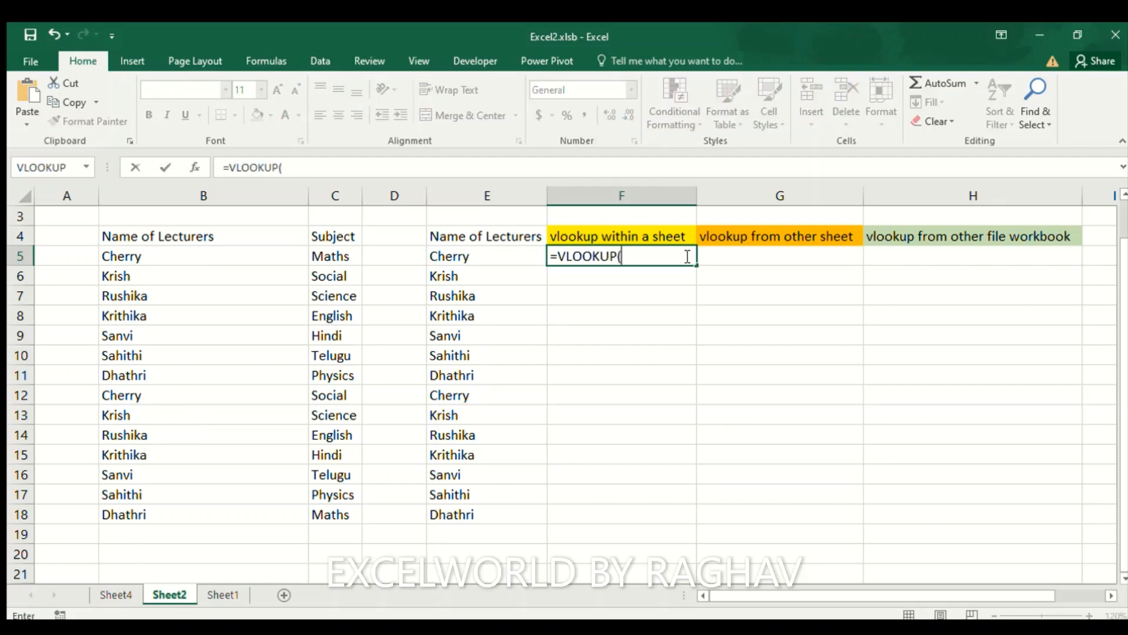
pyautogui.click(463, 254)
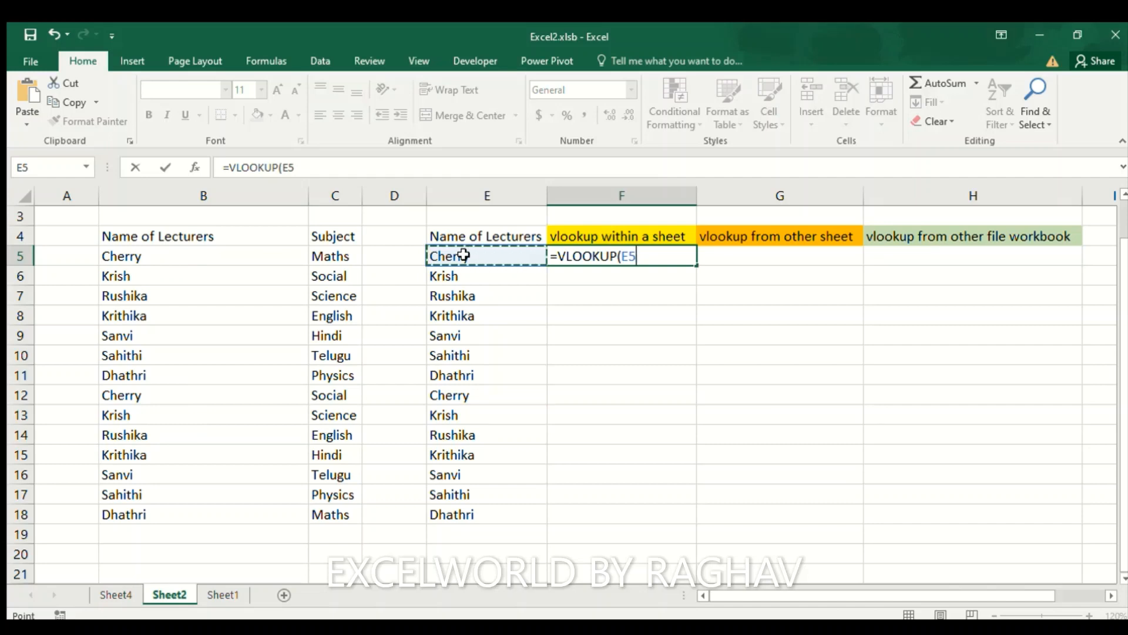
pyautogui.hotkey('ctrl', 'space')
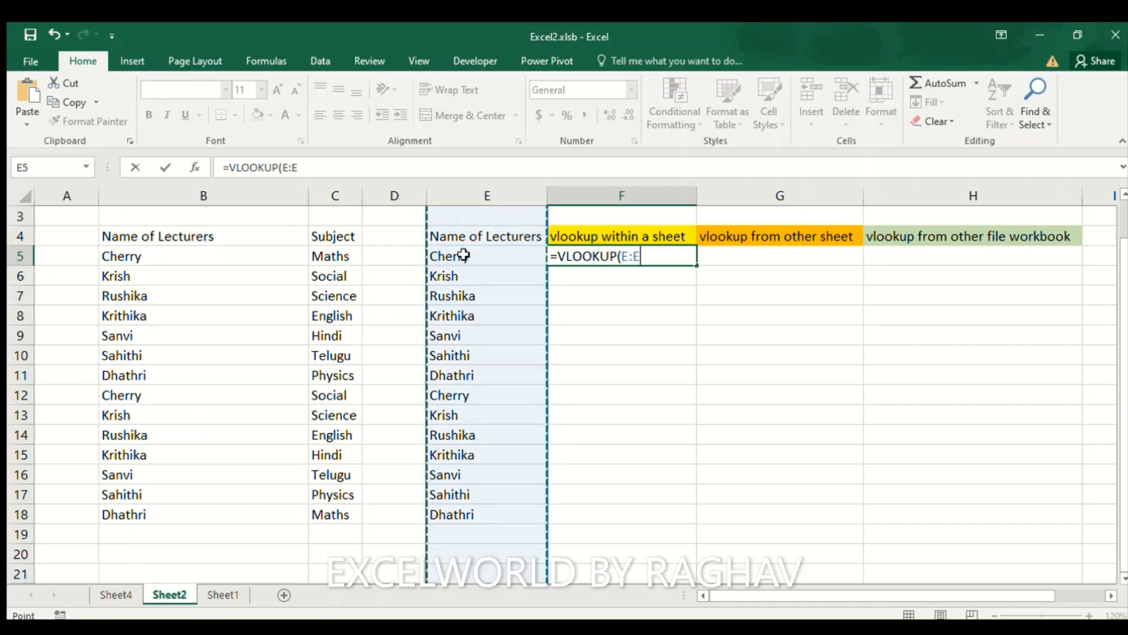
pyautogui.write(',')
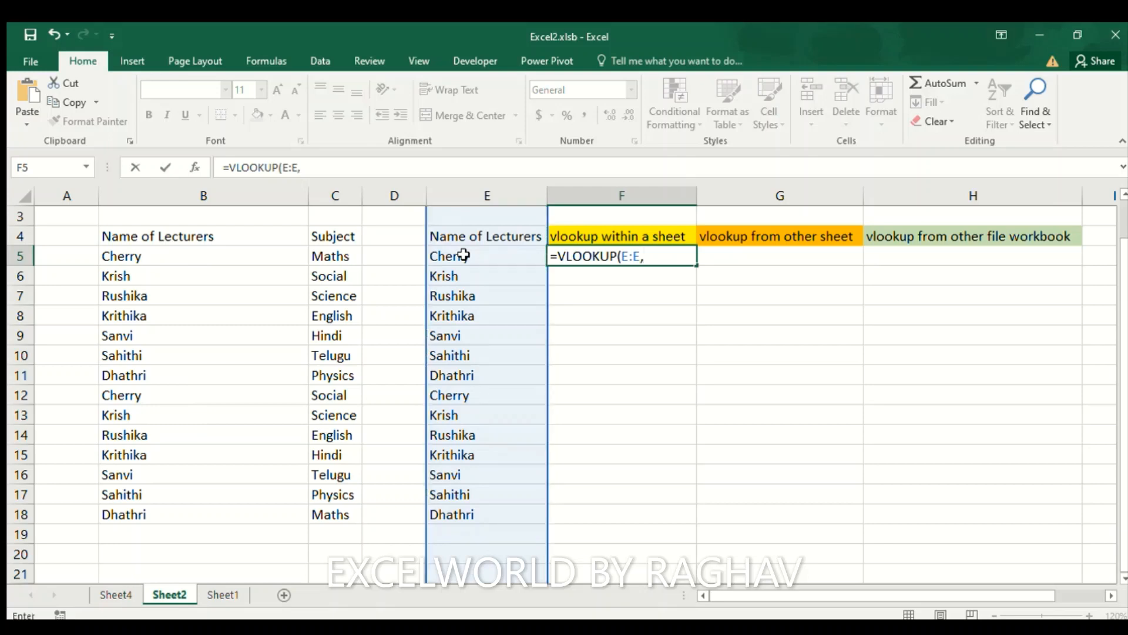
# - Complete the VLOOKUP in F5 with columns B:C as the table array, column index 2 and 0 for exact match
pyautogui.click(188, 199)
pyautogui.moveTo(188, 198); pyautogui.dragTo(324, 194)
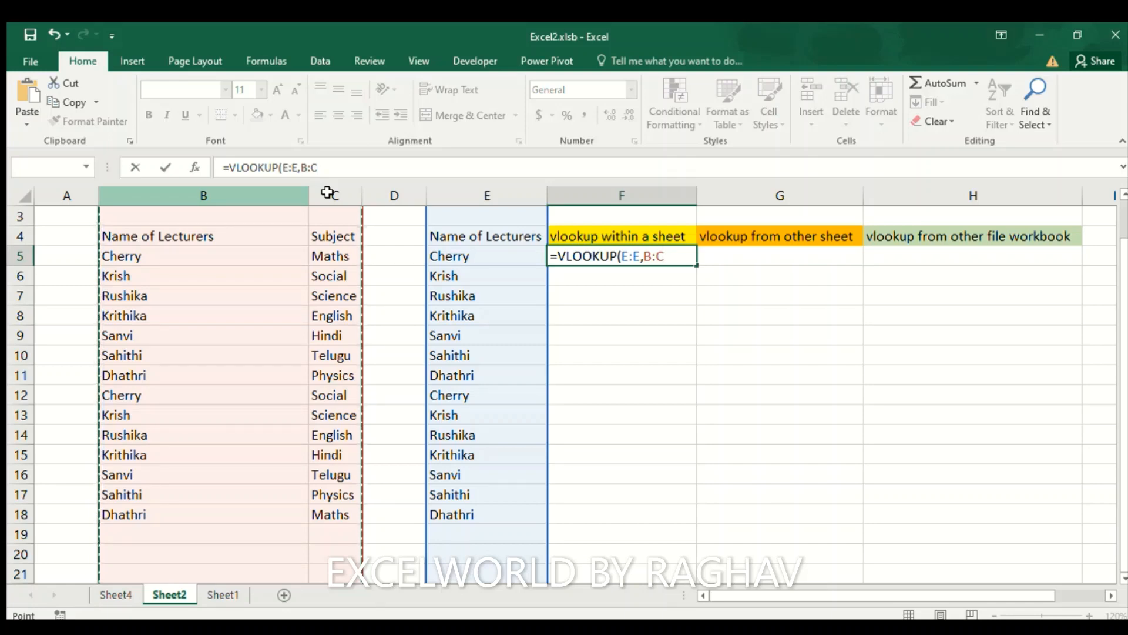
pyautogui.moveTo(328, 193); pyautogui.dragTo(332, 194)
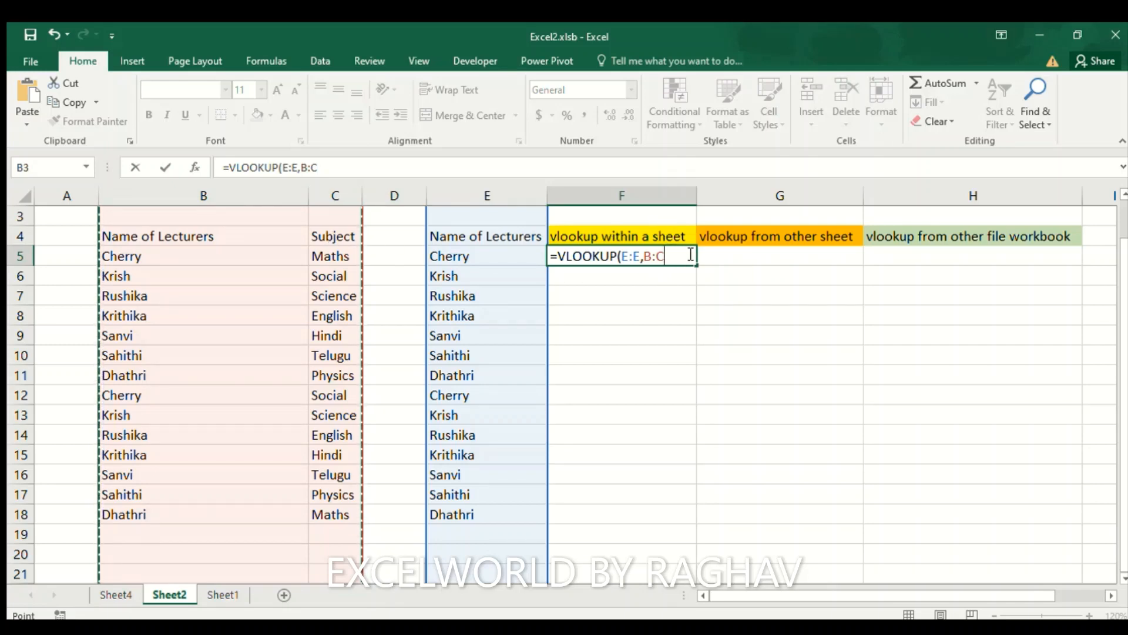
pyautogui.write(',')
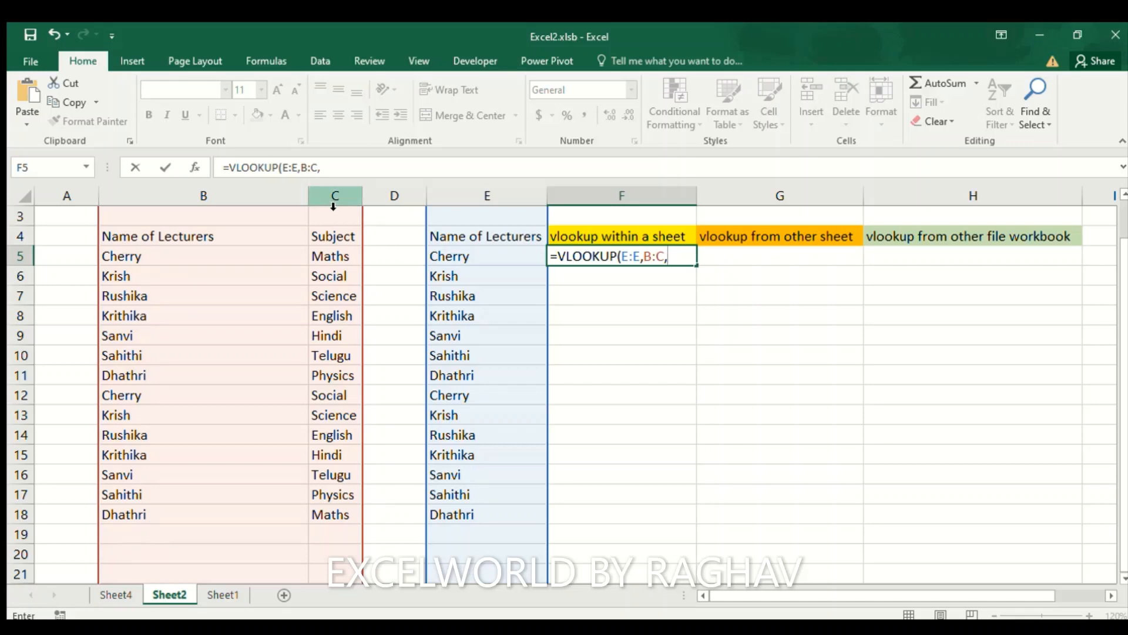
pyautogui.write('2,0')
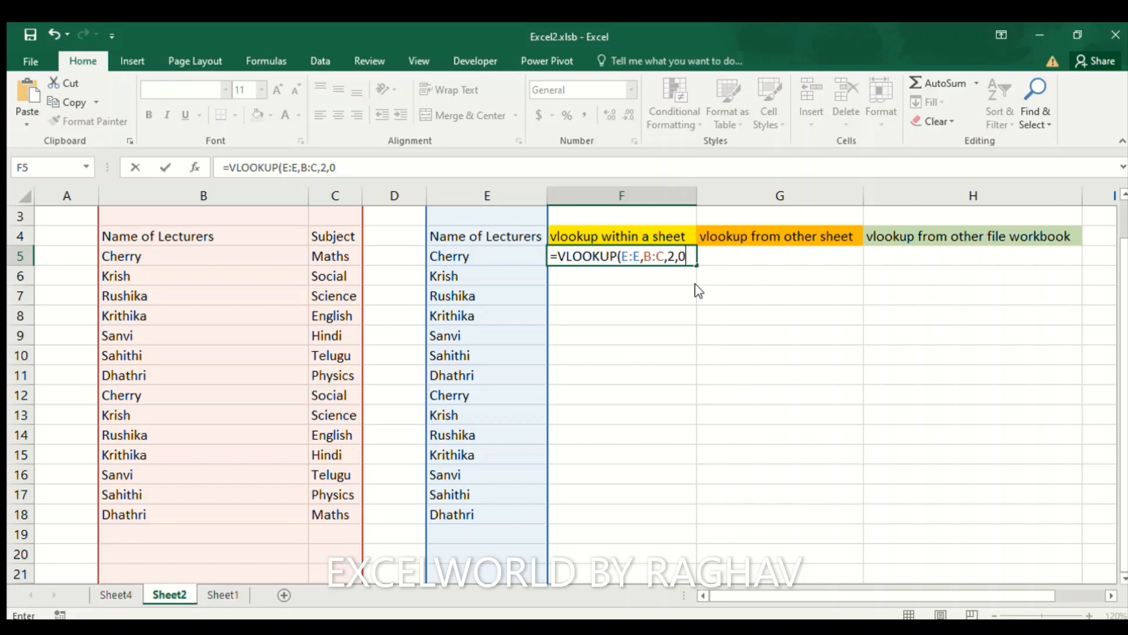
pyautogui.write(')')
pyautogui.press('Return')
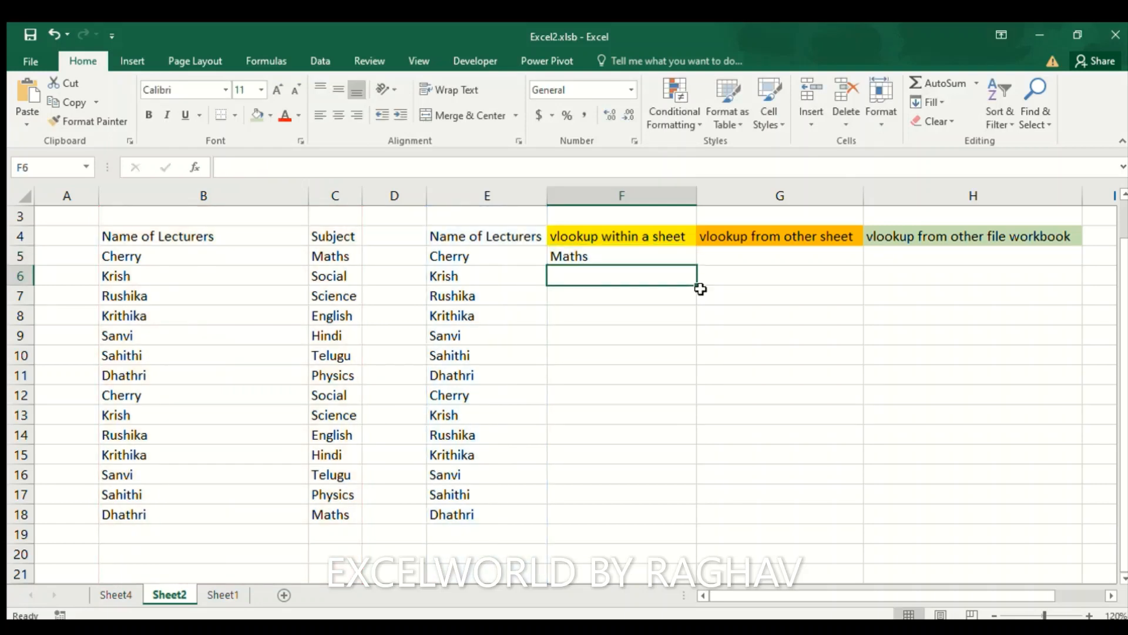
# - Compare the lecturer in E5 with the matching names in B5 and B12 and their subjects in C5 and C12
pyautogui.press('Left')
pyautogui.press('Up')
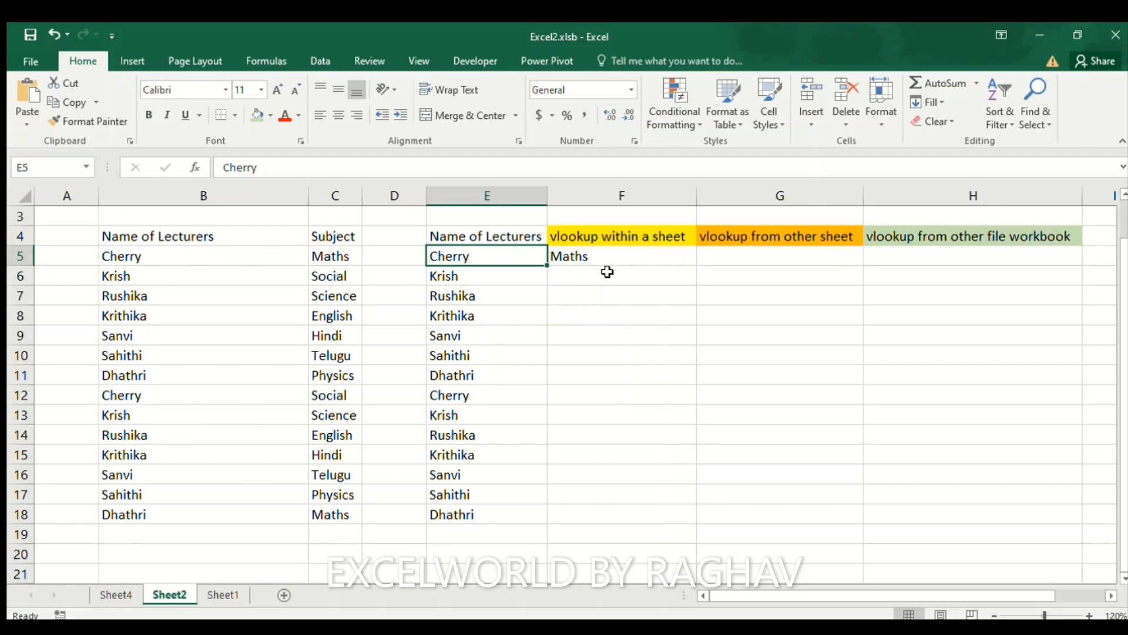
pyautogui.click(174, 257)
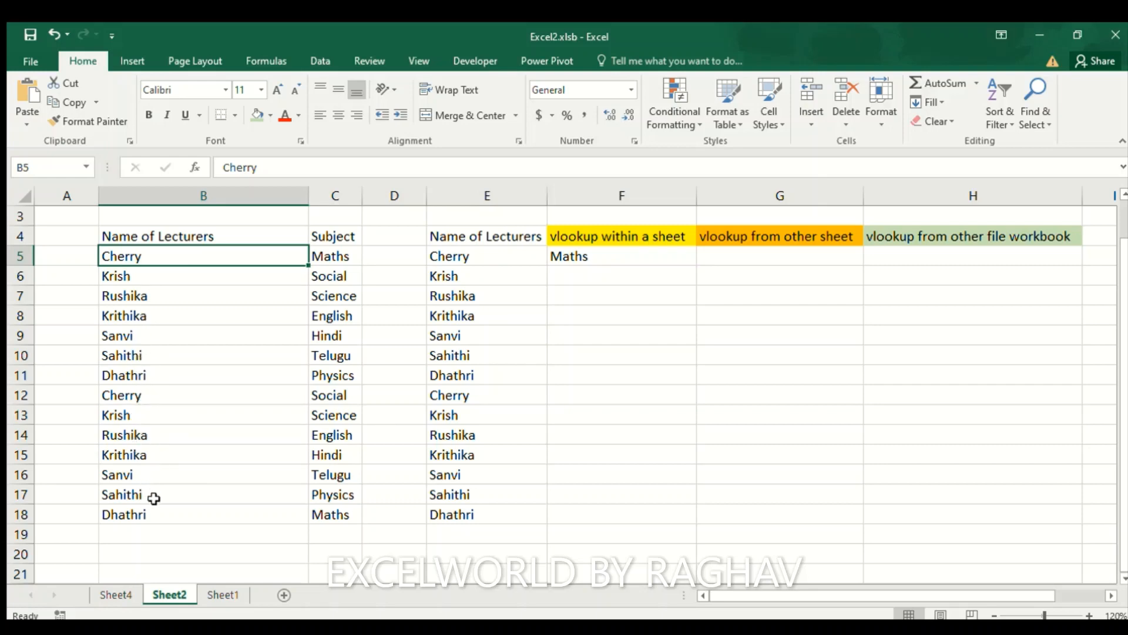
pyautogui.keyDown('ctrl'); pyautogui.click(147, 394); pyautogui.keyUp('ctrl')
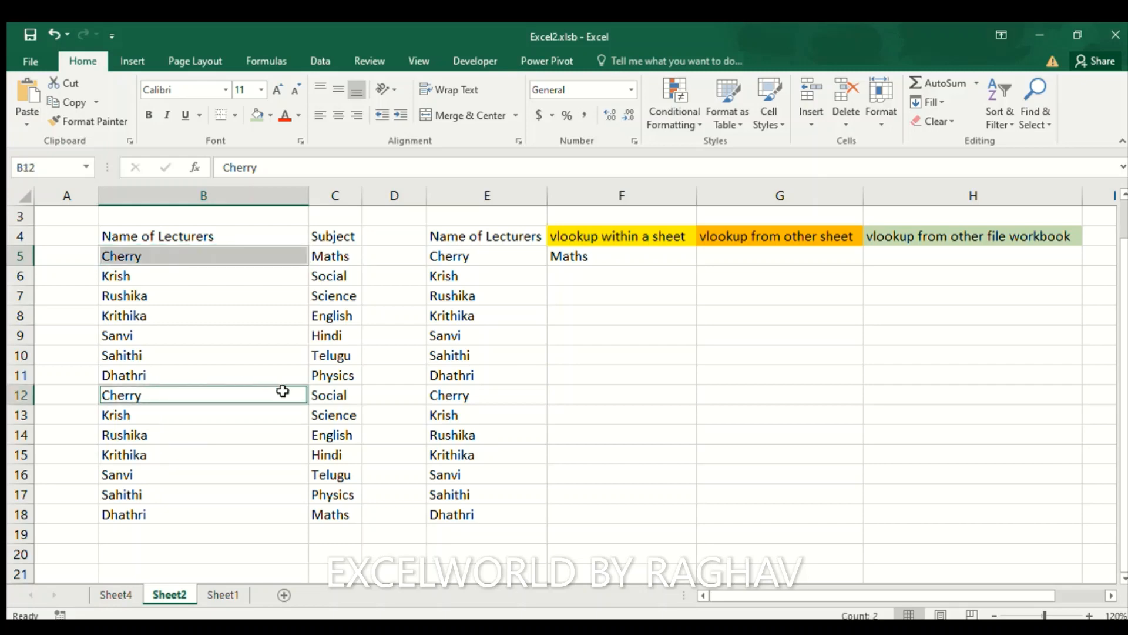
pyautogui.click(343, 255)
pyautogui.keyDown('ctrl'); pyautogui.click(331, 395); pyautogui.keyUp('ctrl')
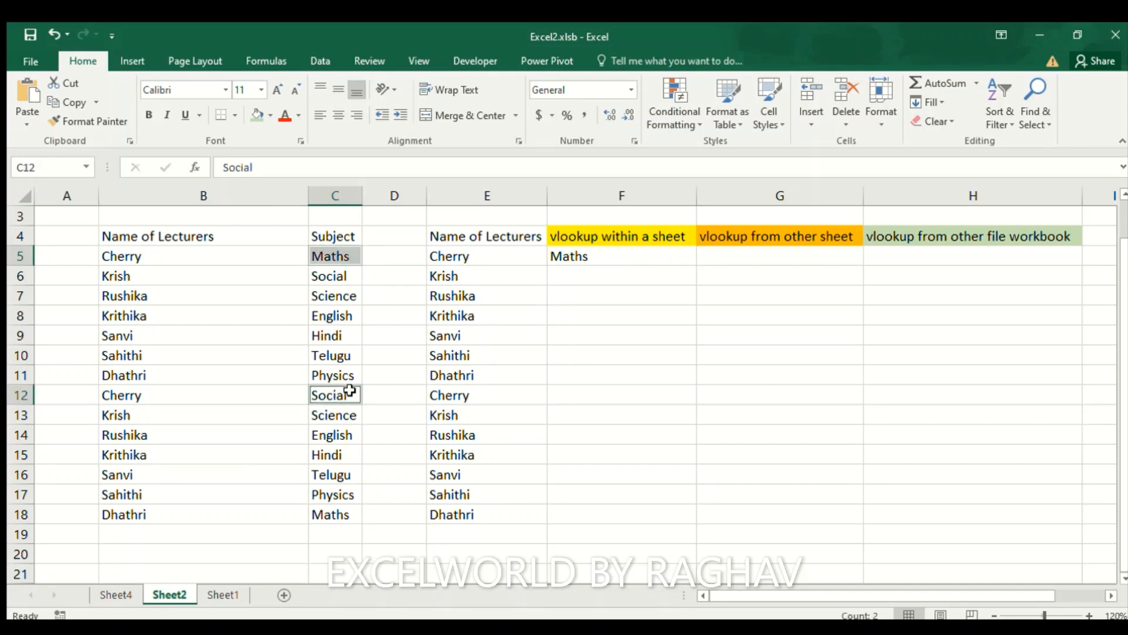
# - Copy the VLOOKUP formula from F5 into F6:F18
pyautogui.click(572, 259)
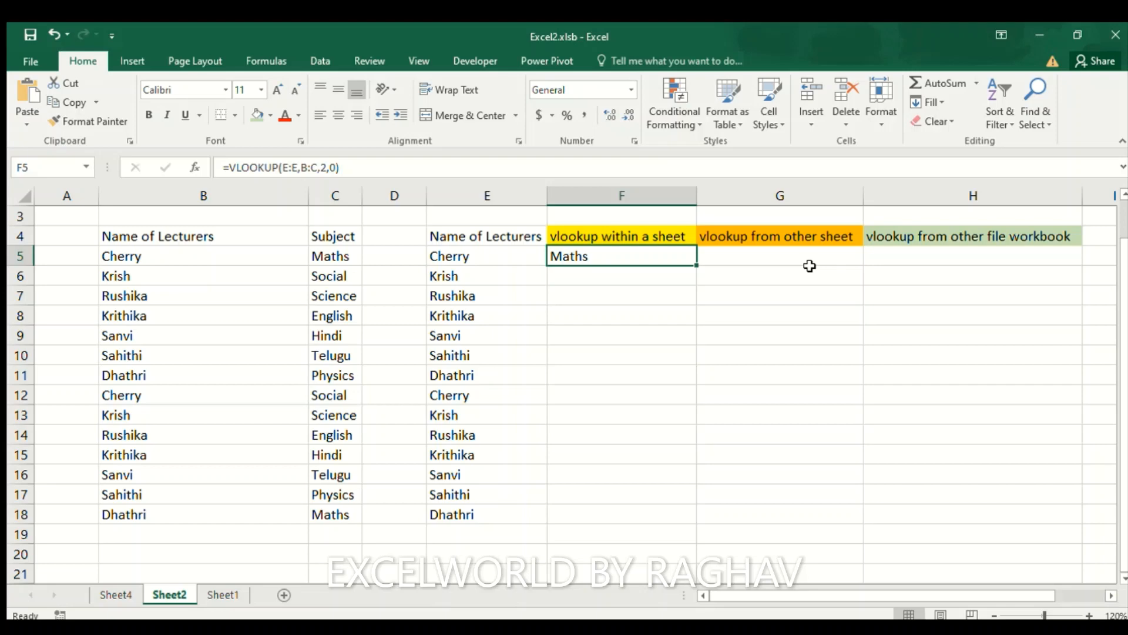
pyautogui.hotkey('ctrl', 'c')
pyautogui.press('Left')
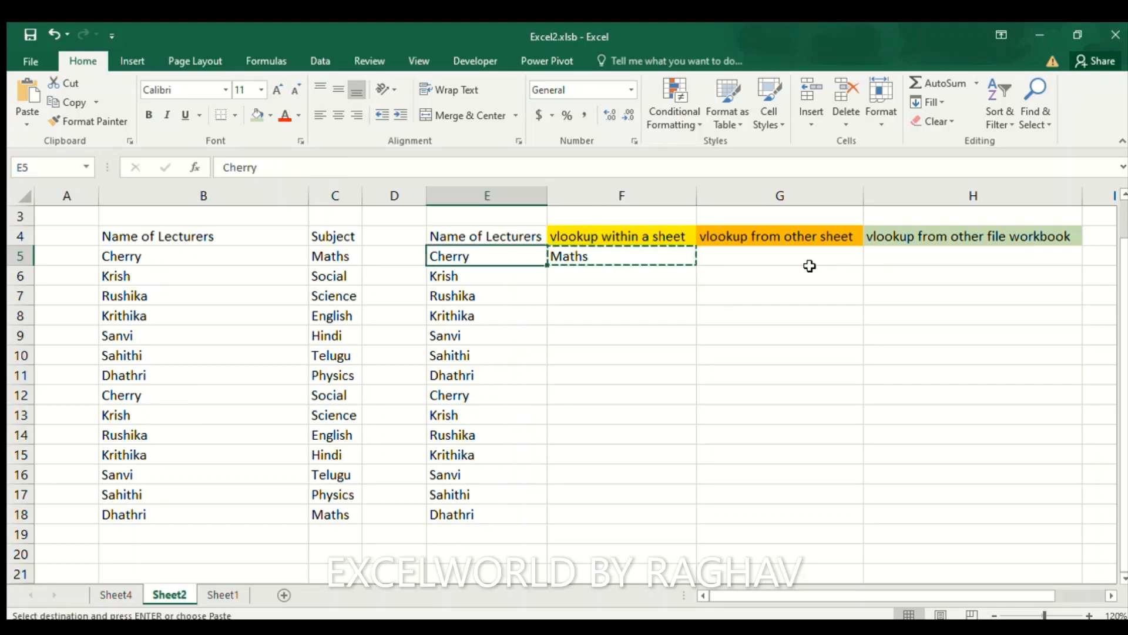
pyautogui.hotkey('ctrl', 'Down')
pyautogui.press('Right')
pyautogui.hotkey('ctrl', 'shift', 'Up')
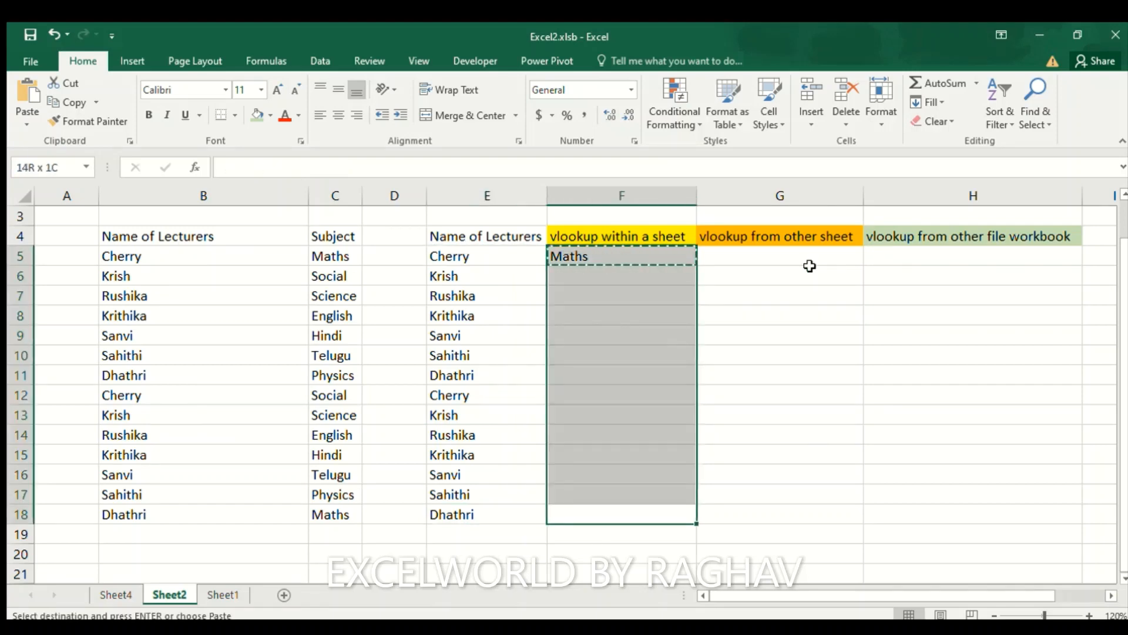
pyautogui.hotkey('shift', 'Down')
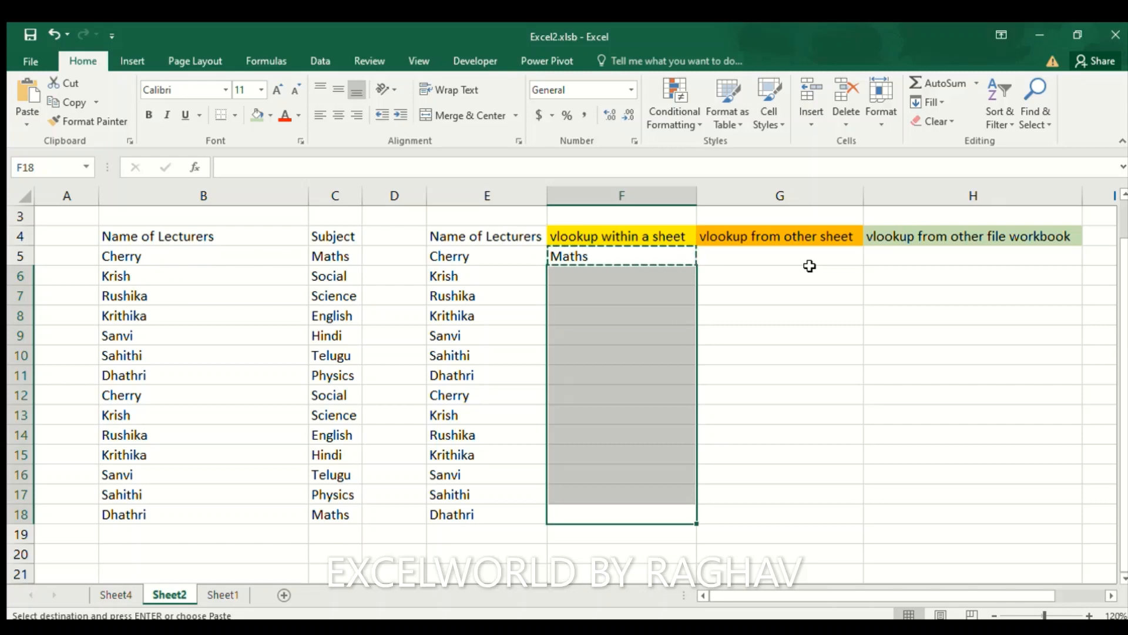
pyautogui.press('Return')
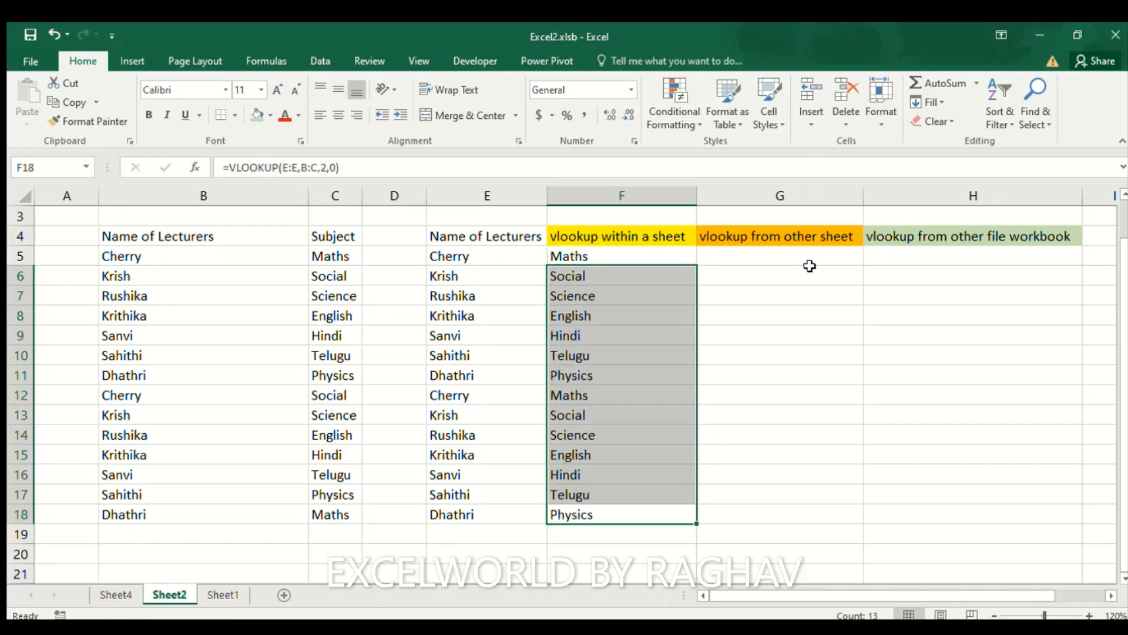
pyautogui.press('Down')
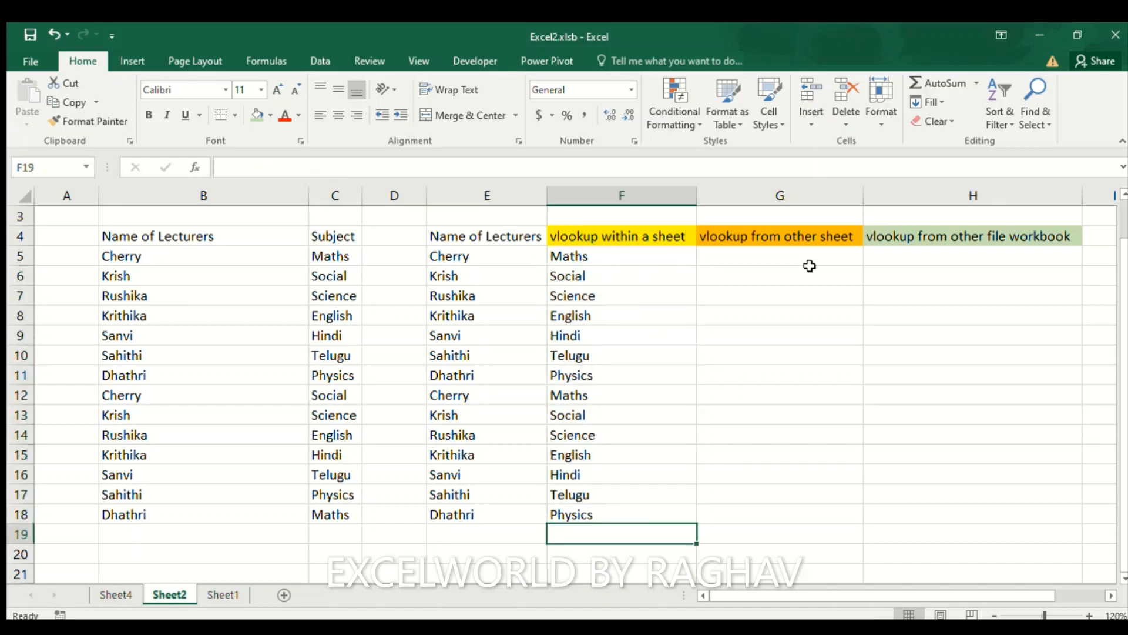
# - Check the copied VLOOKUP formulas in F18 and F6
pyautogui.press('Up')
pyautogui.press('F2')
pyautogui.press('Return')
pyautogui.press('Up')
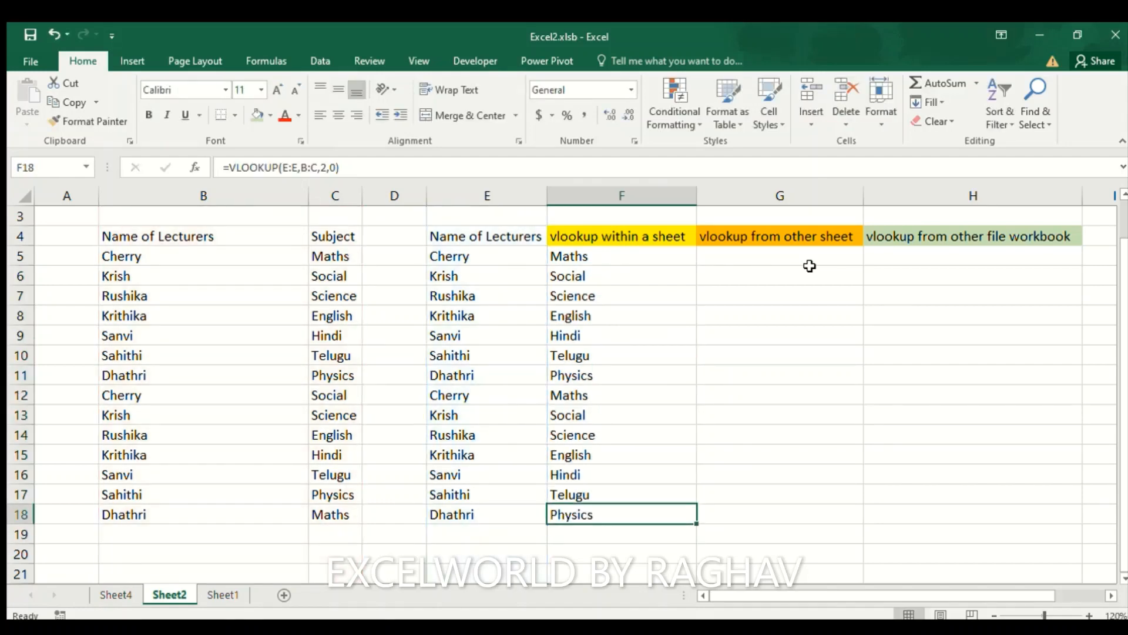
pyautogui.hotkey('ctrl', 'Up')
pyautogui.press('Down')
pyautogui.press('Down')
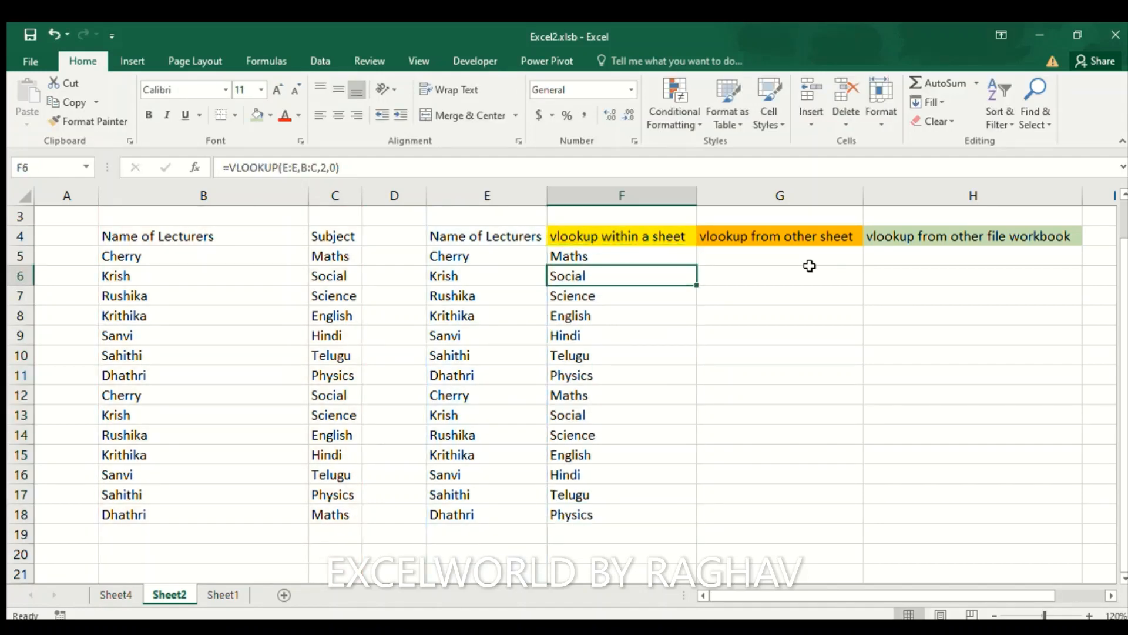
# - Compare the lecturer's repeated entries and subjects in rows 6 and 13 of columns B:C with the lookup results in columns E:F
pyautogui.press('Left')
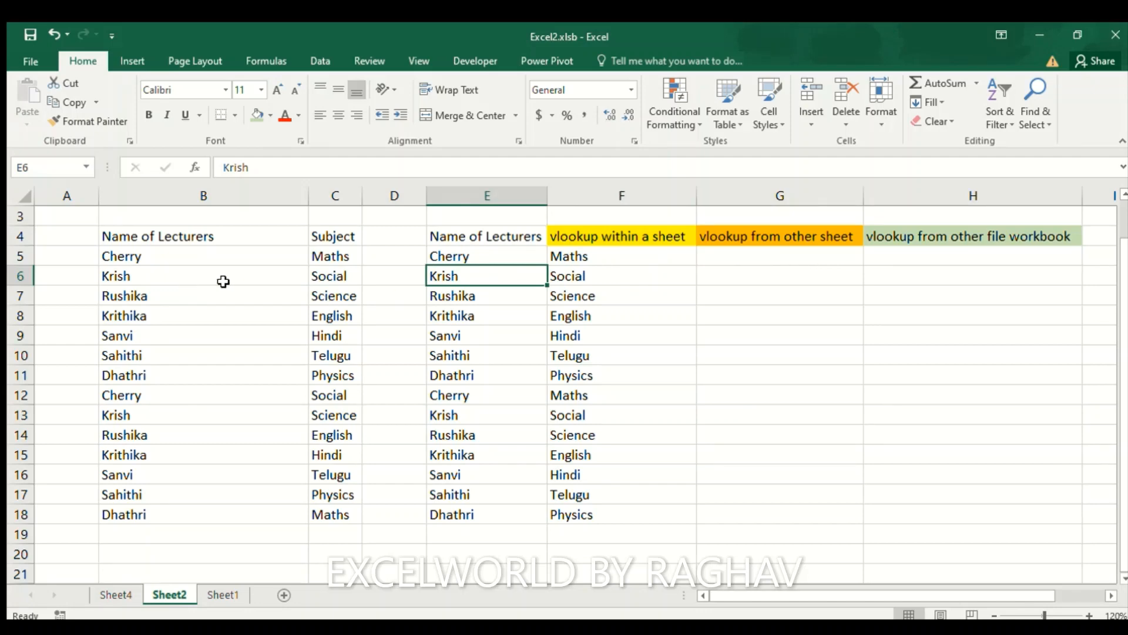
pyautogui.click(137, 275)
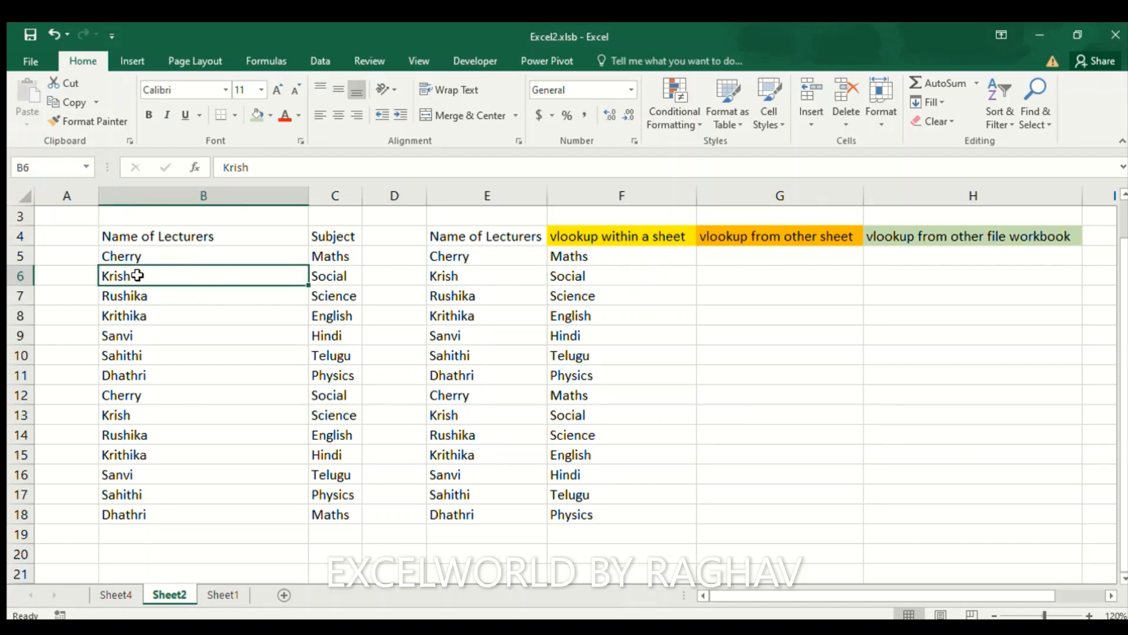
pyautogui.keyDown('ctrl'); pyautogui.click(135, 416); pyautogui.keyUp('ctrl')
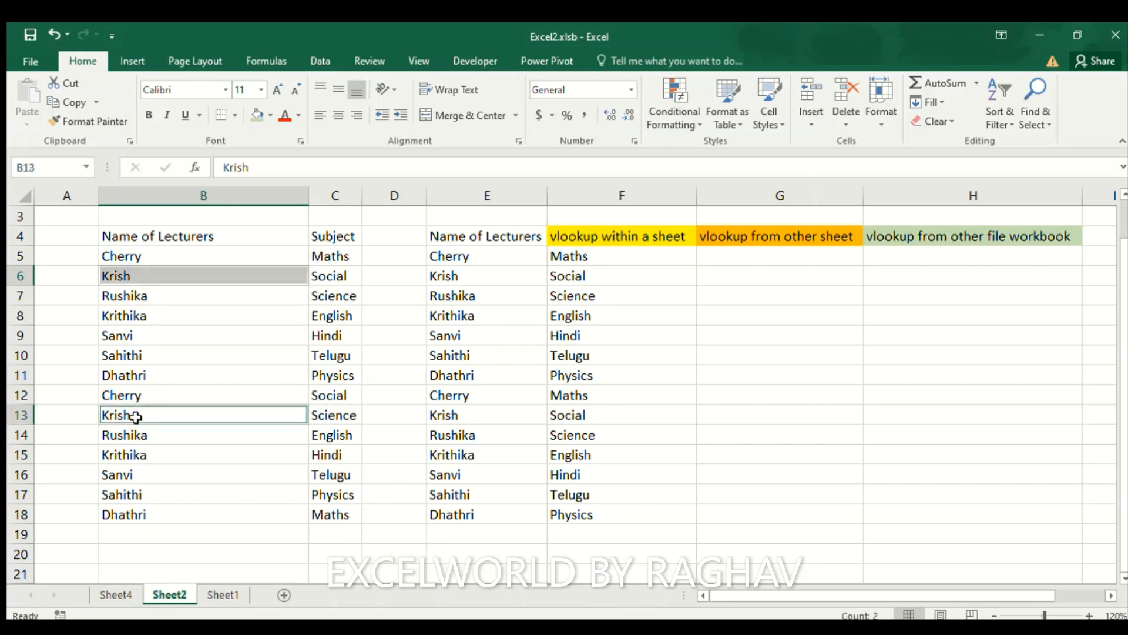
pyautogui.click(333, 281)
pyautogui.keyDown('ctrl'); pyautogui.click(344, 418); pyautogui.keyUp('ctrl')
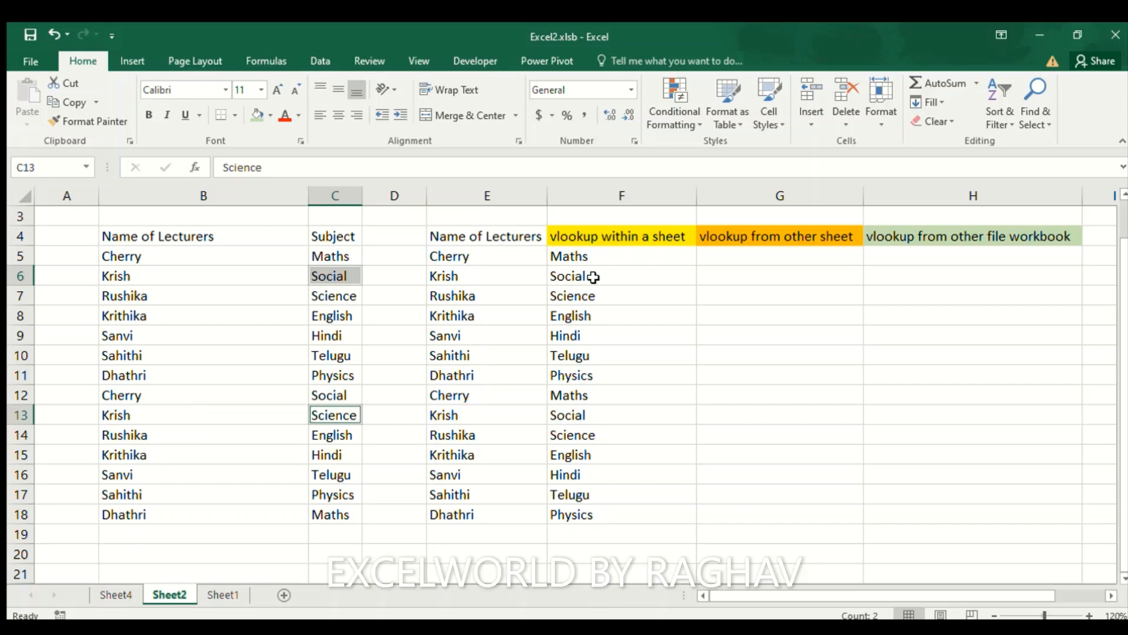
pyautogui.click(593, 278)
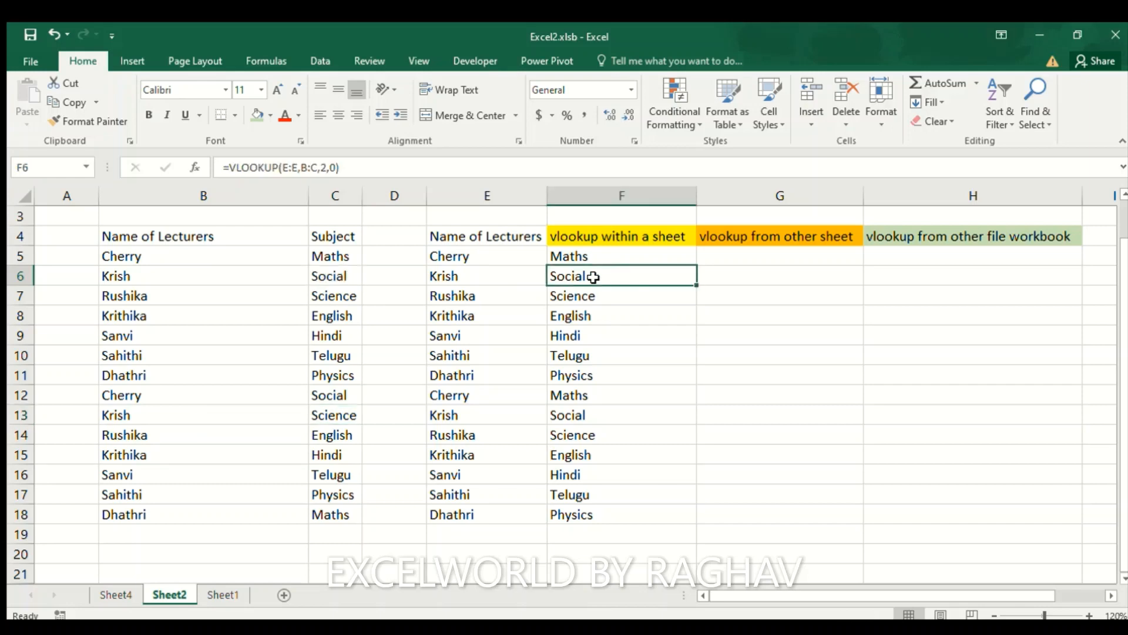
pyautogui.moveTo(504, 277); pyautogui.dragTo(602, 277)
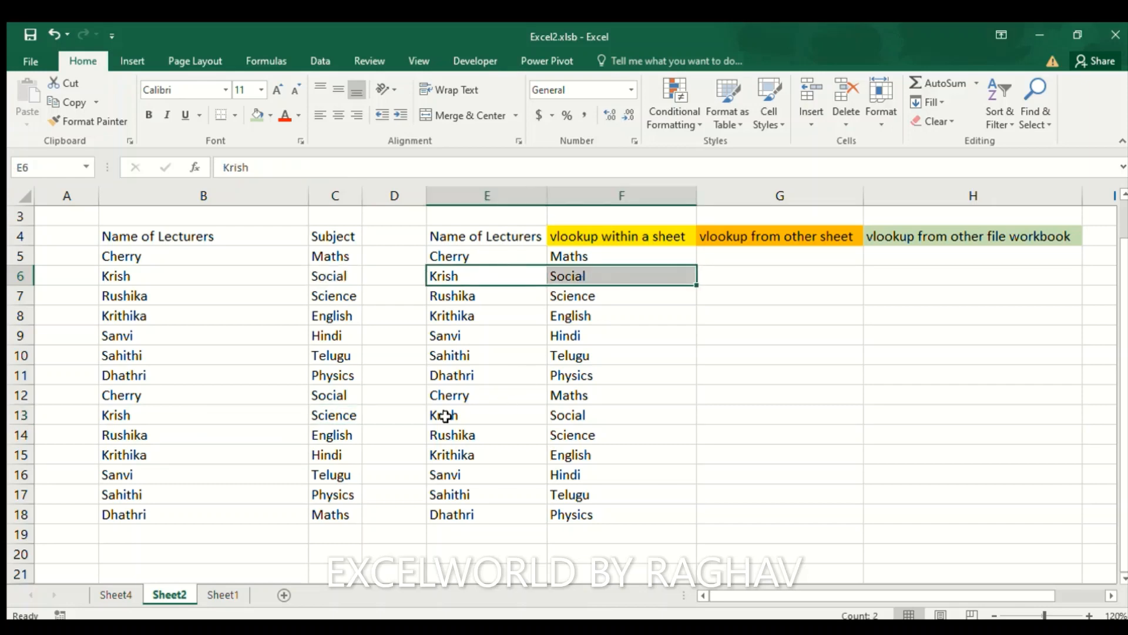
pyautogui.moveTo(470, 418); pyautogui.dragTo(647, 419)
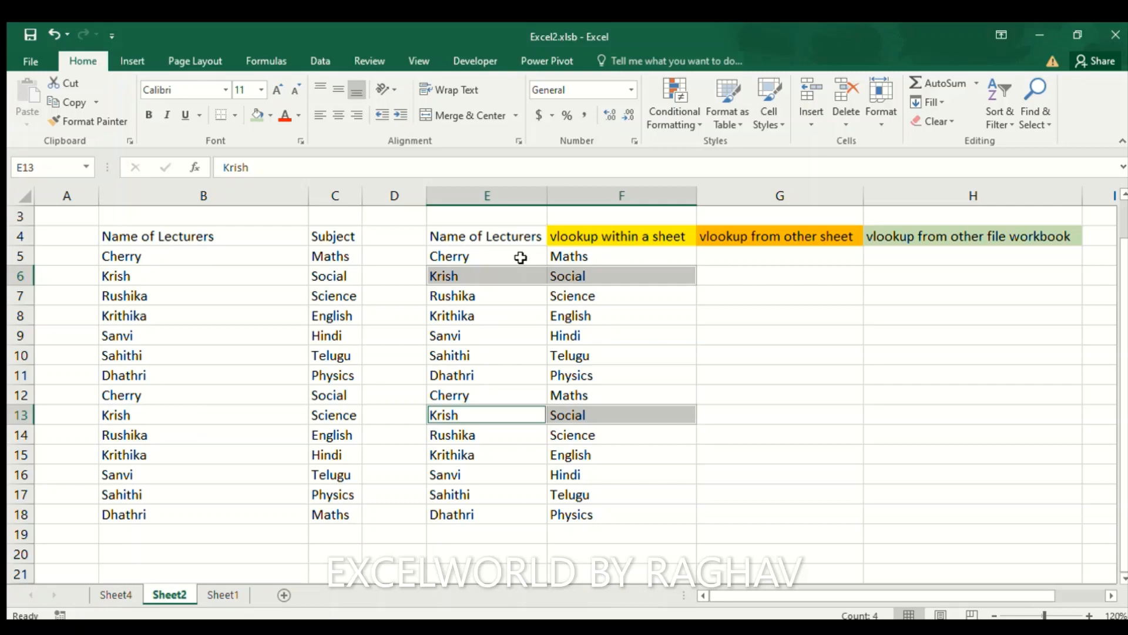
# - Auto-fit all column widths on Sheet4, and return to cell G5 on Sheet2
pyautogui.click(753, 253)
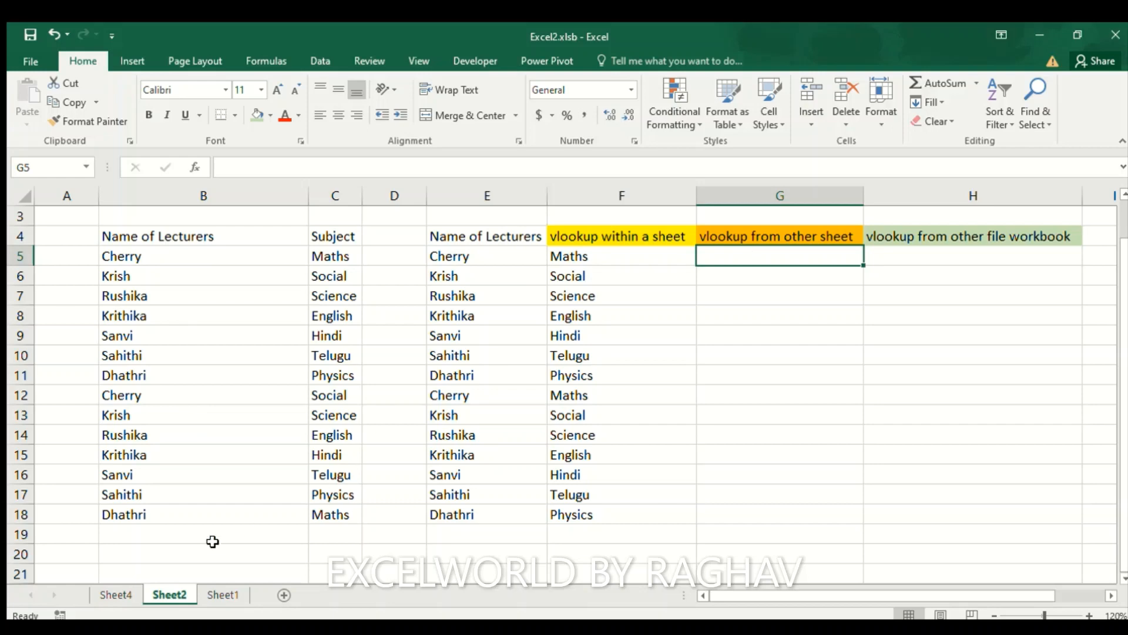
pyautogui.click(115, 593)
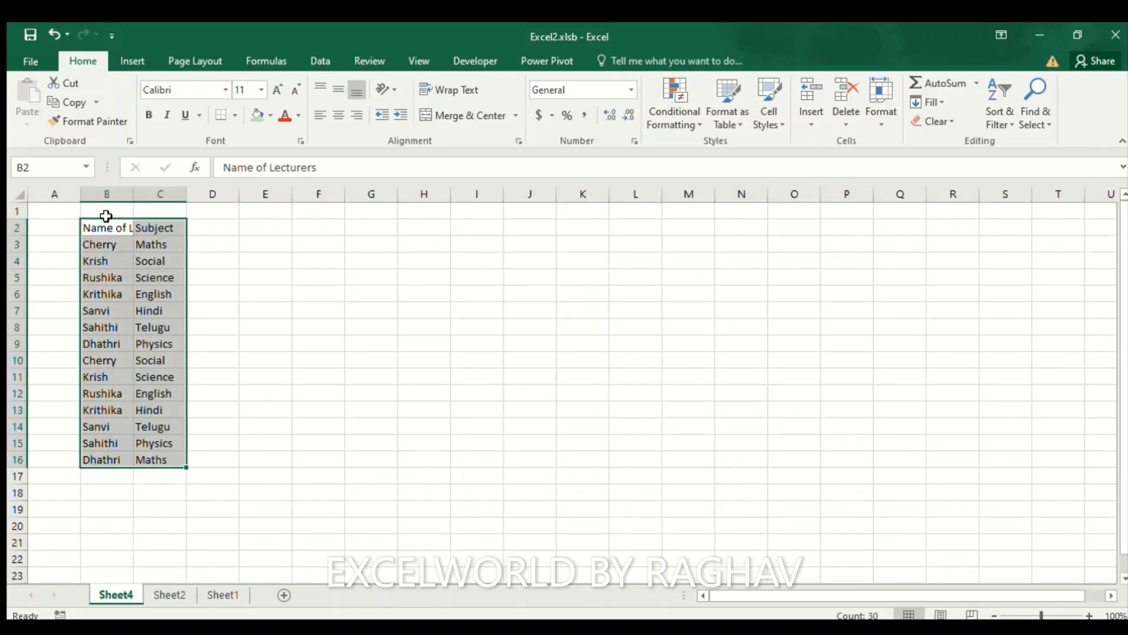
pyautogui.click(25, 200)
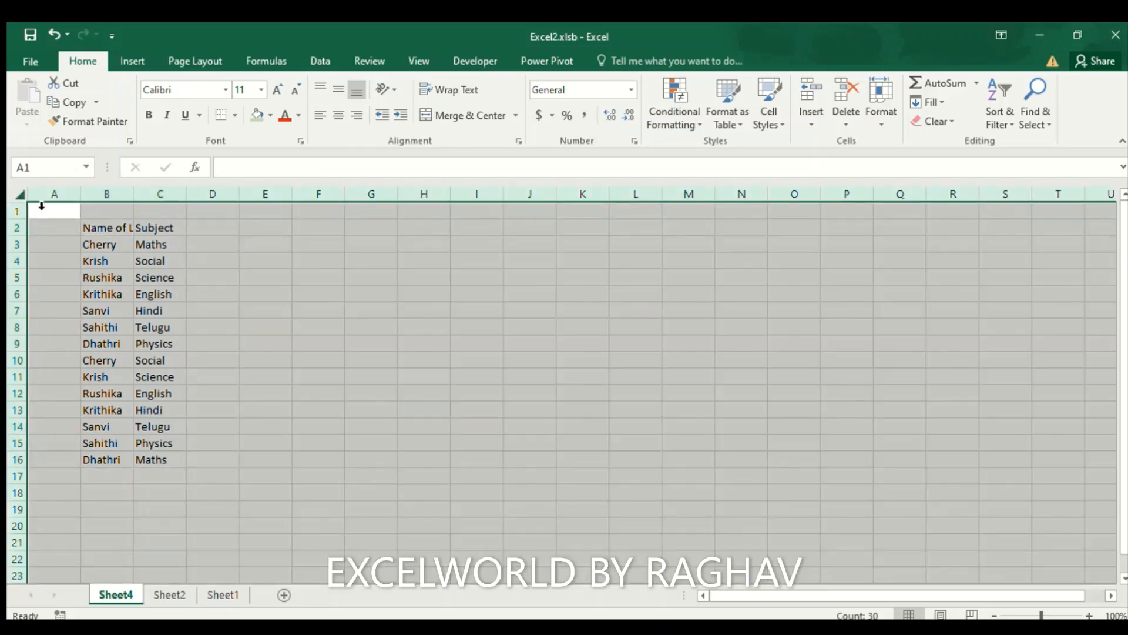
pyautogui.doubleClick(135, 194)
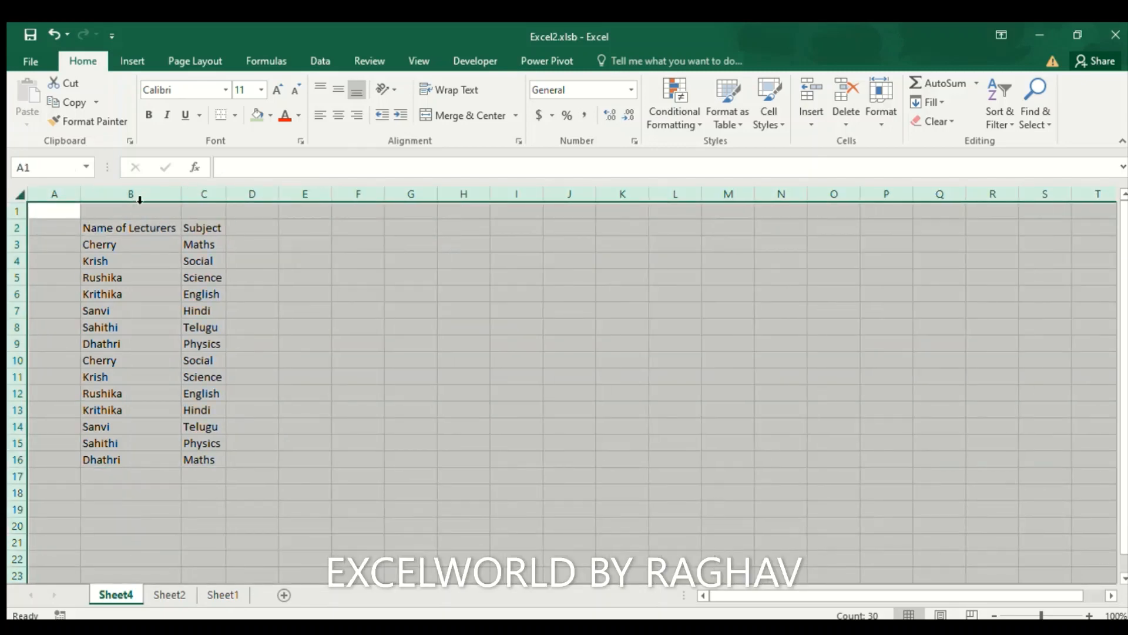
pyautogui.click(167, 594)
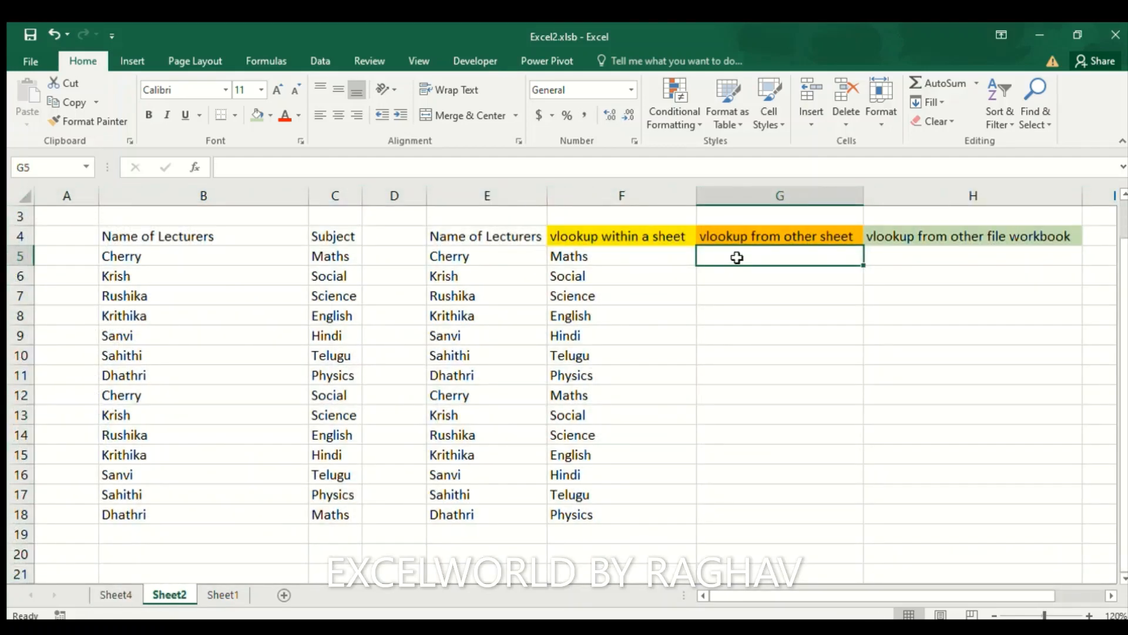
# - Start a VLOOKUP formula in G5 on Sheet2 with the whole lecturer name column E:E as the lookup value
pyautogui.write('=vloo')
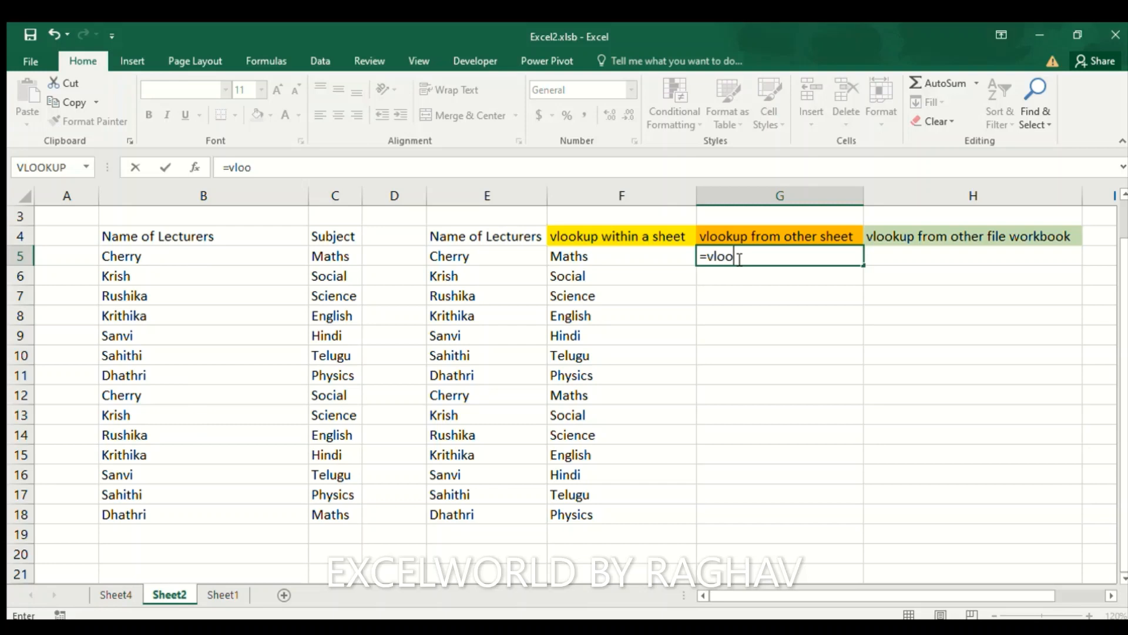
pyautogui.press('Tab')
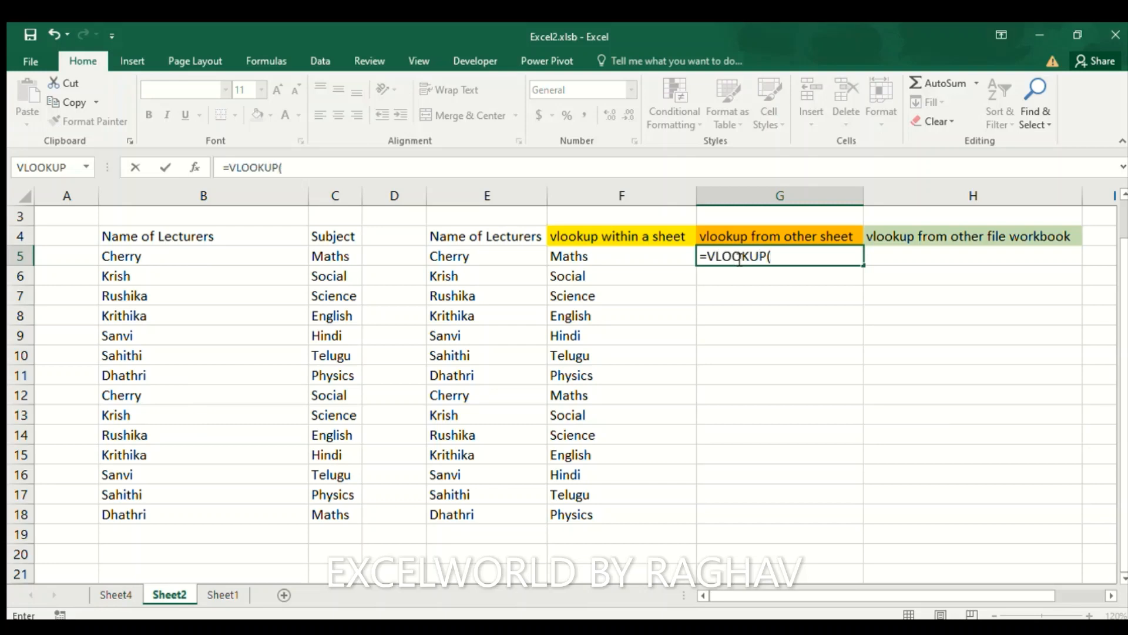
pyautogui.press('Left')
pyautogui.press('Left')
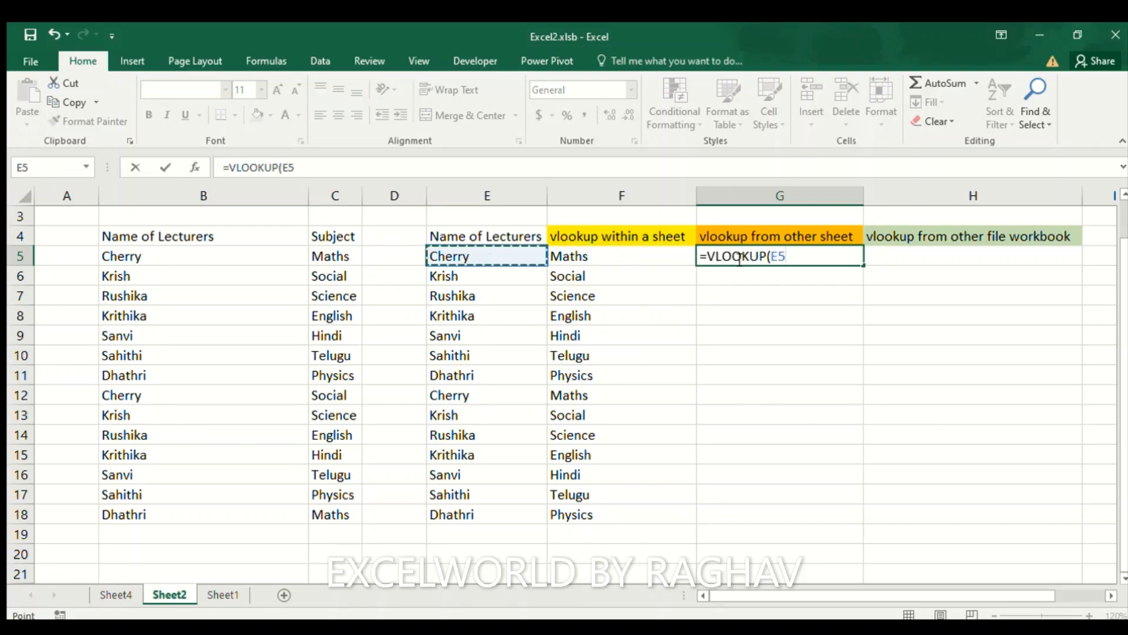
pyautogui.hotkey('ctrl', 'space')
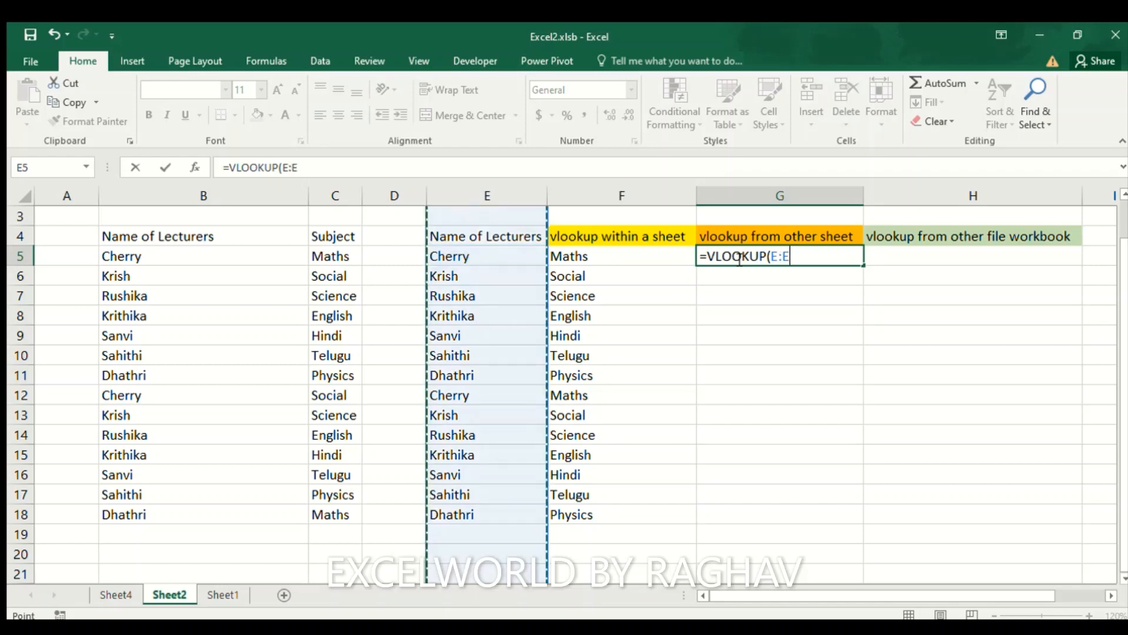
pyautogui.write(',')
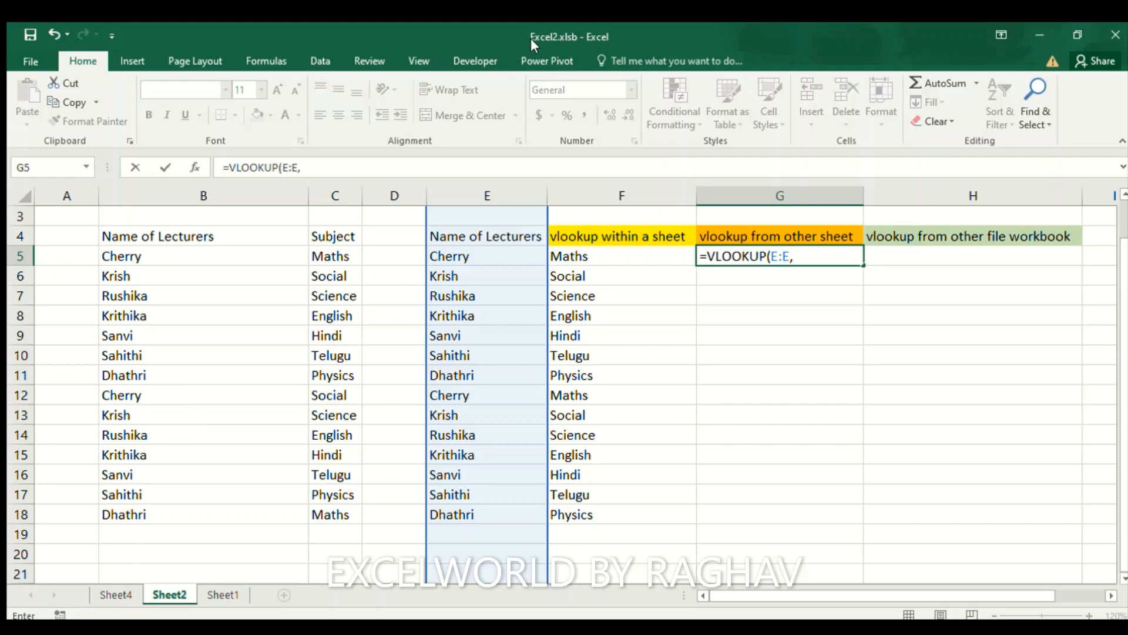
# - Complete the G5 formula with Sheet4 columns B:C as the table array, column index 2 and exact match 0
pyautogui.click(116, 595)
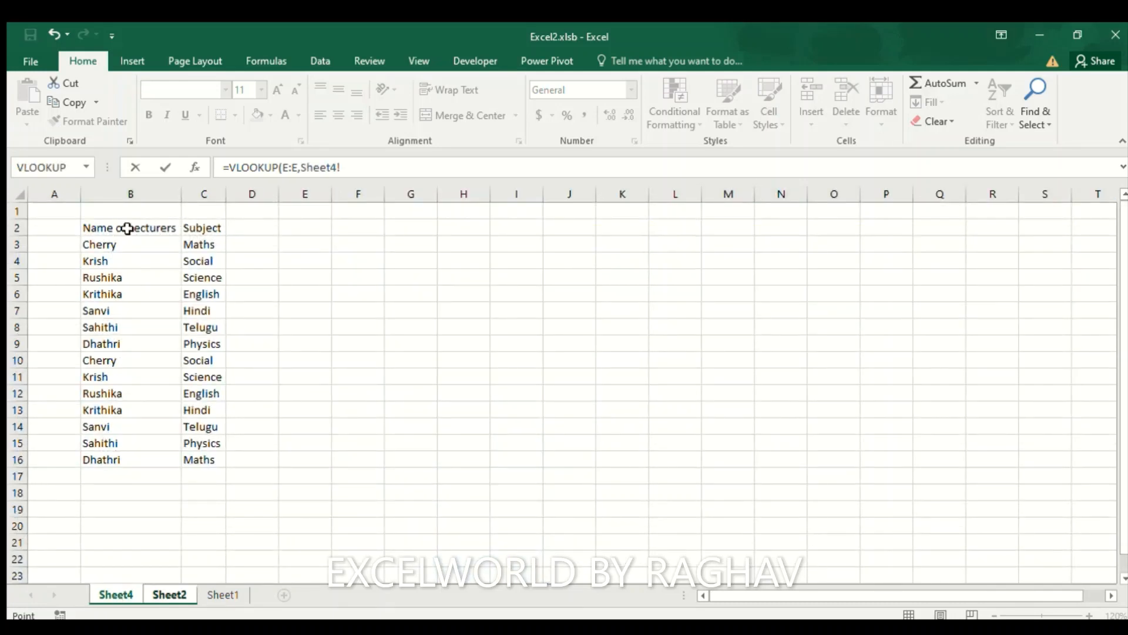
pyautogui.click(137, 196)
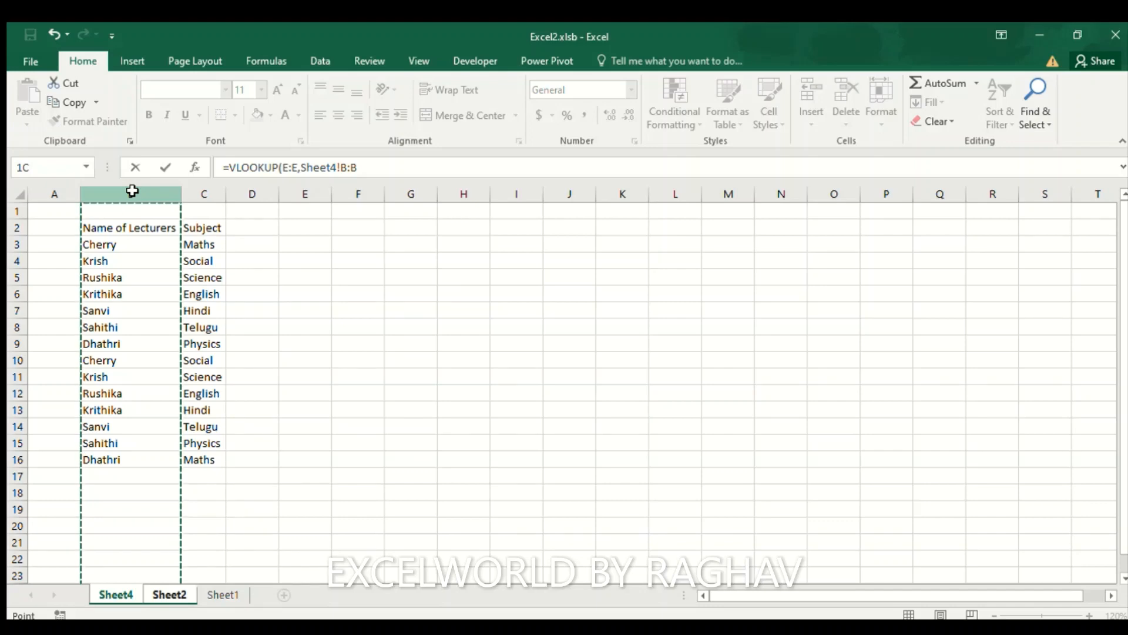
pyautogui.moveTo(132, 191); pyautogui.dragTo(208, 192)
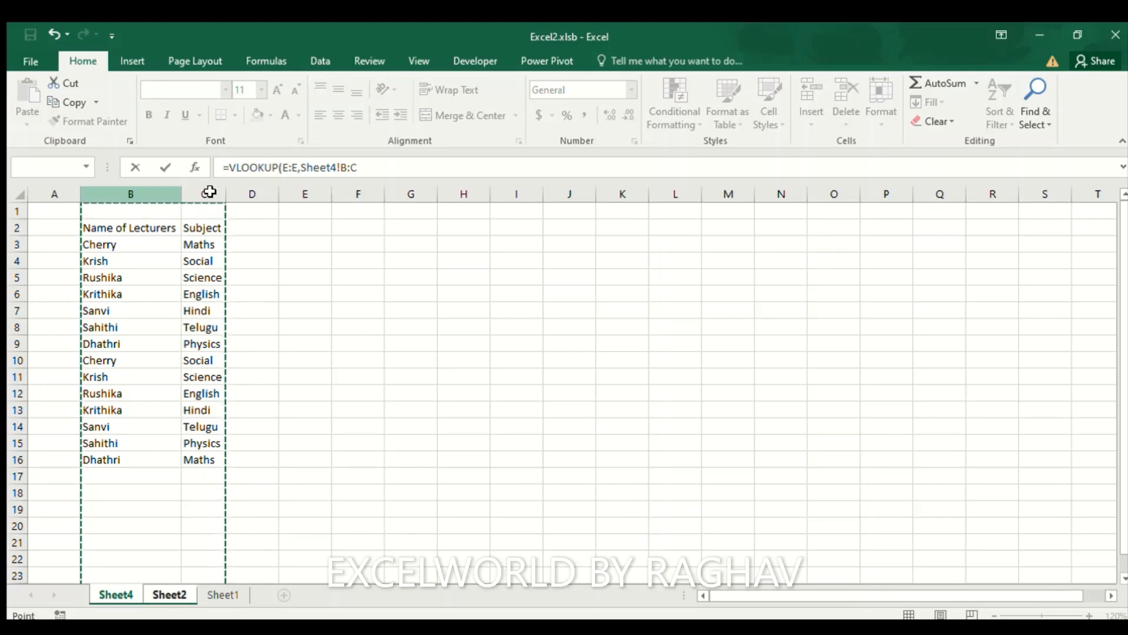
pyautogui.moveTo(210, 192); pyautogui.dragTo(216, 198)
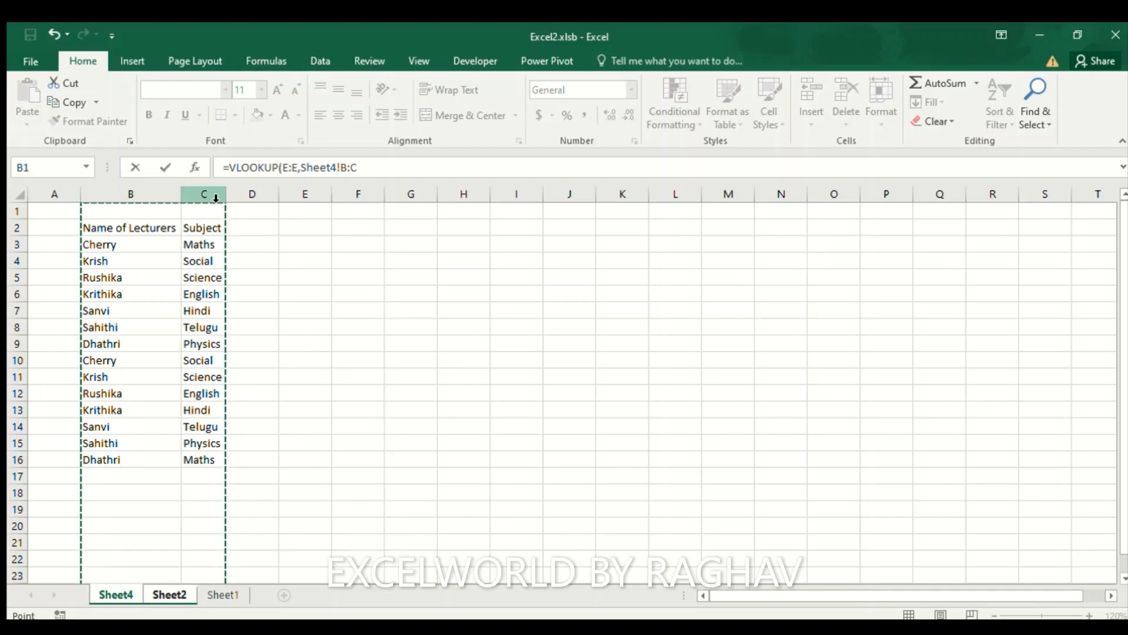
pyautogui.write(',')
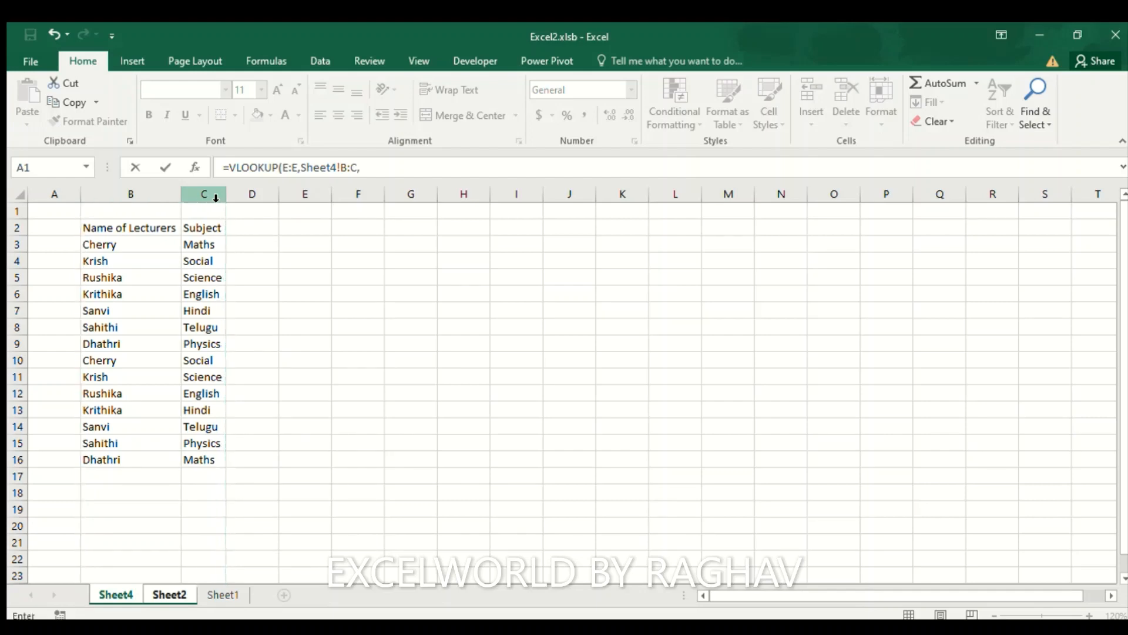
pyautogui.write('2,0')
pyautogui.write(')')
pyautogui.press('Return')
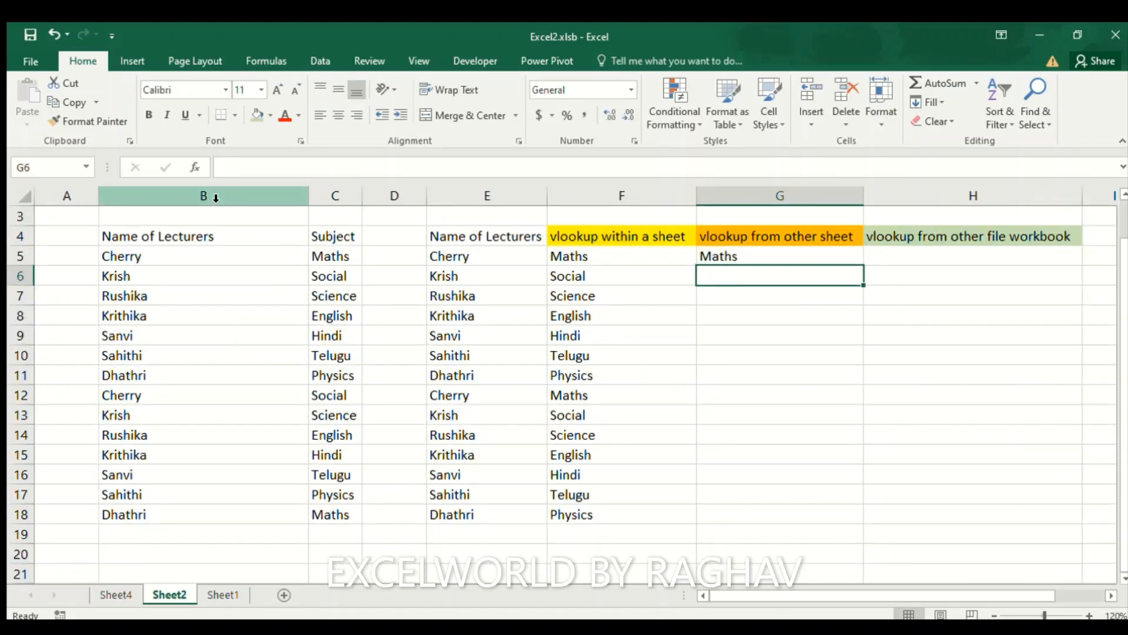
# - Copy the VLOOKUP formula from G5 into G6:G18
pyautogui.press('Up')
pyautogui.hotkey('ctrl', 'c')
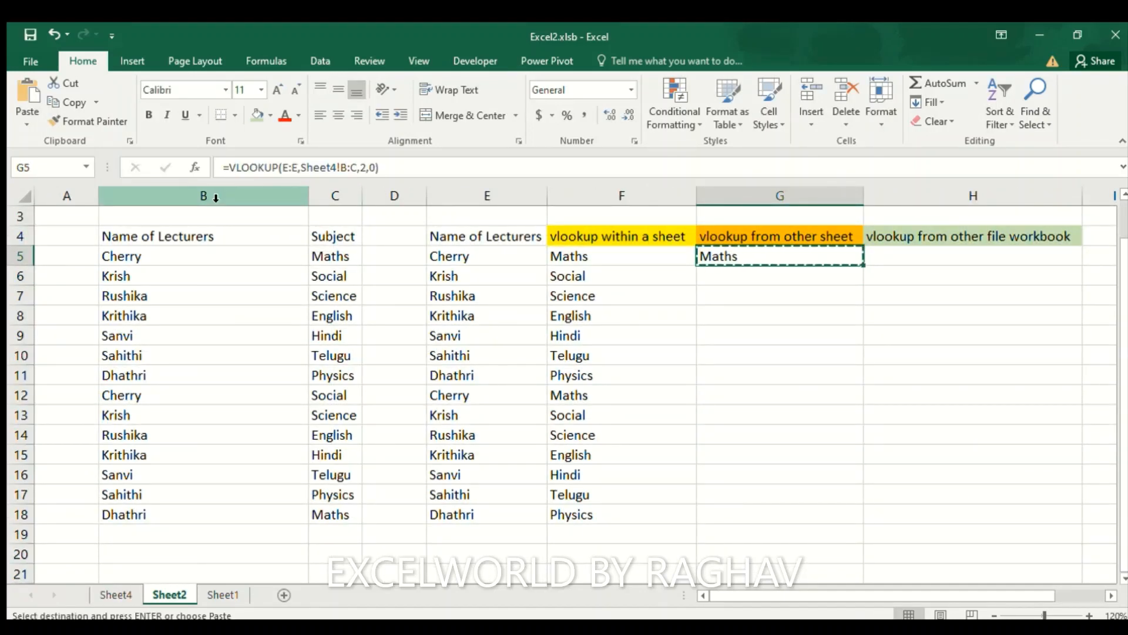
pyautogui.press('Left')
pyautogui.hotkey('ctrl', 'Down')
pyautogui.press('Right')
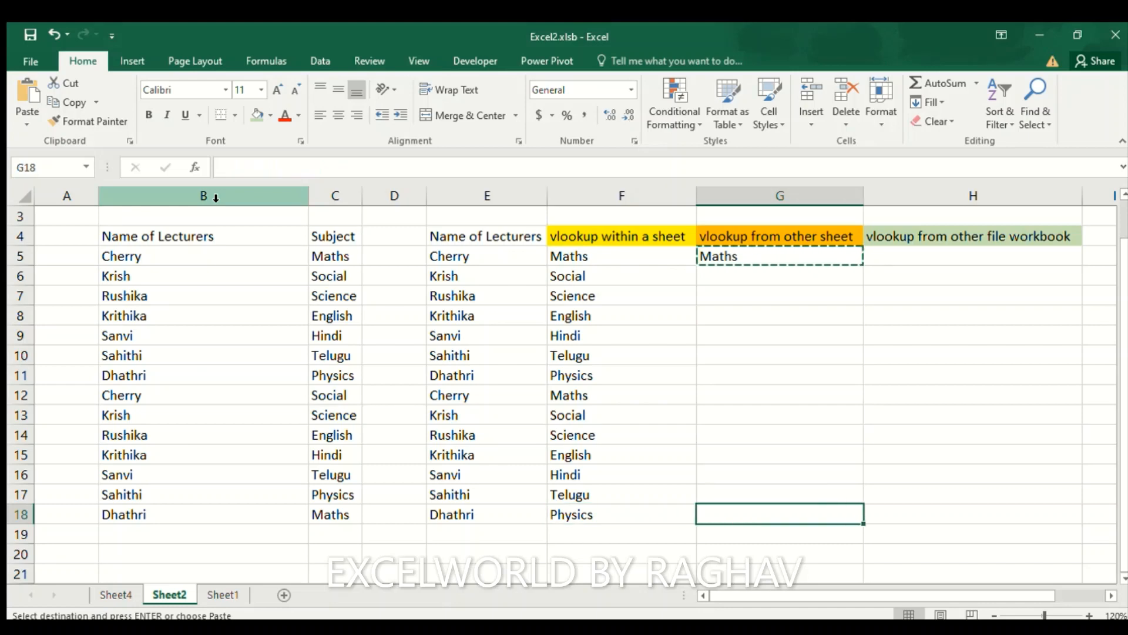
pyautogui.hotkey('ctrl', 'shift', 'Up')
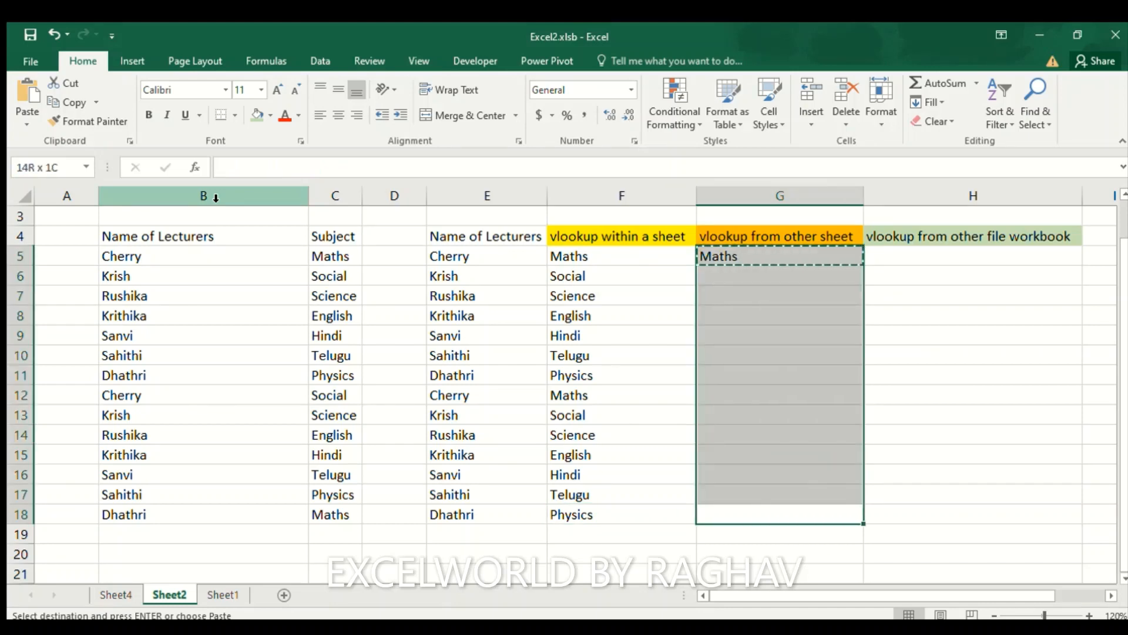
pyautogui.hotkey('shift', 'Down')
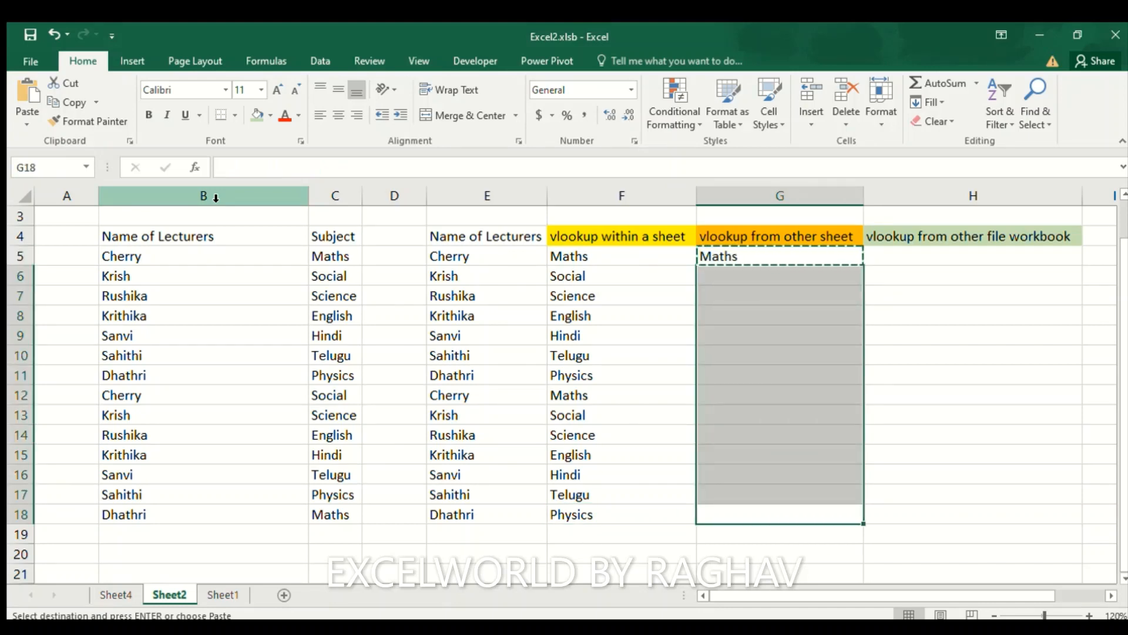
pyautogui.press('Return')
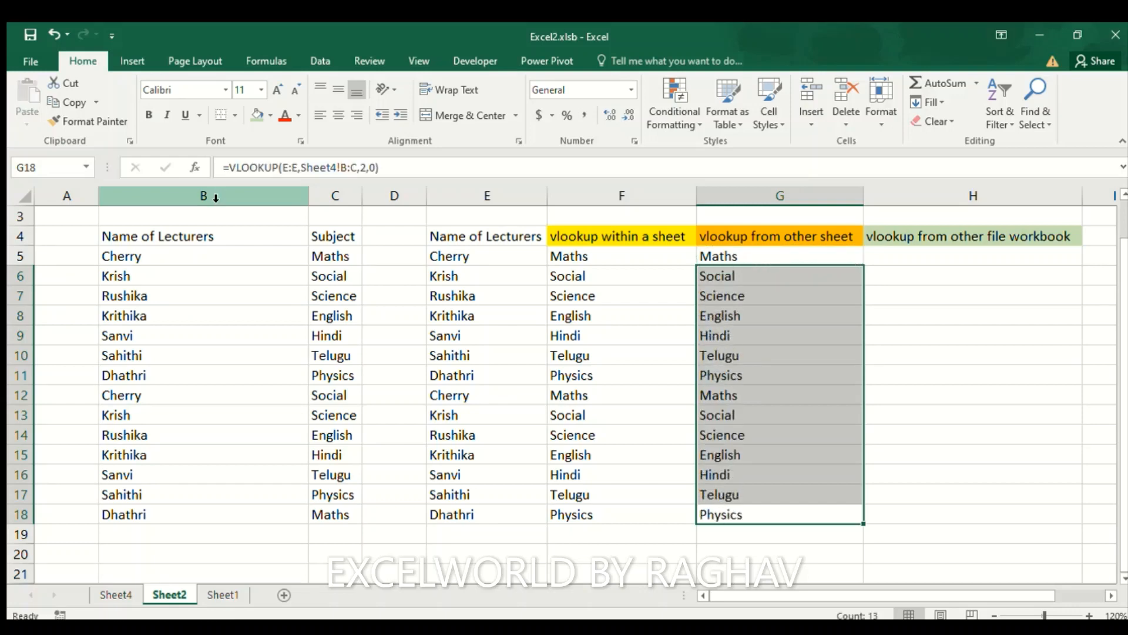
# - Compare the repeated lecturer entries in E5 and E12 with their lookup results in G5 and G12
pyautogui.hotkey('ctrl', 'Up')
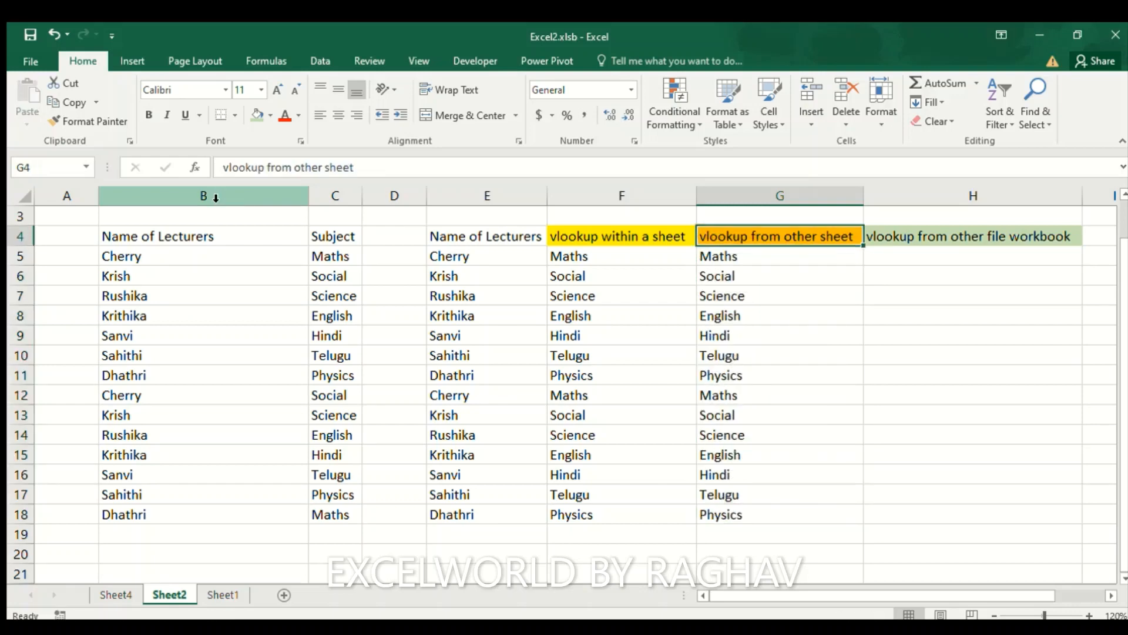
pyautogui.press('Down')
pyautogui.press('Left')
pyautogui.press('Left')
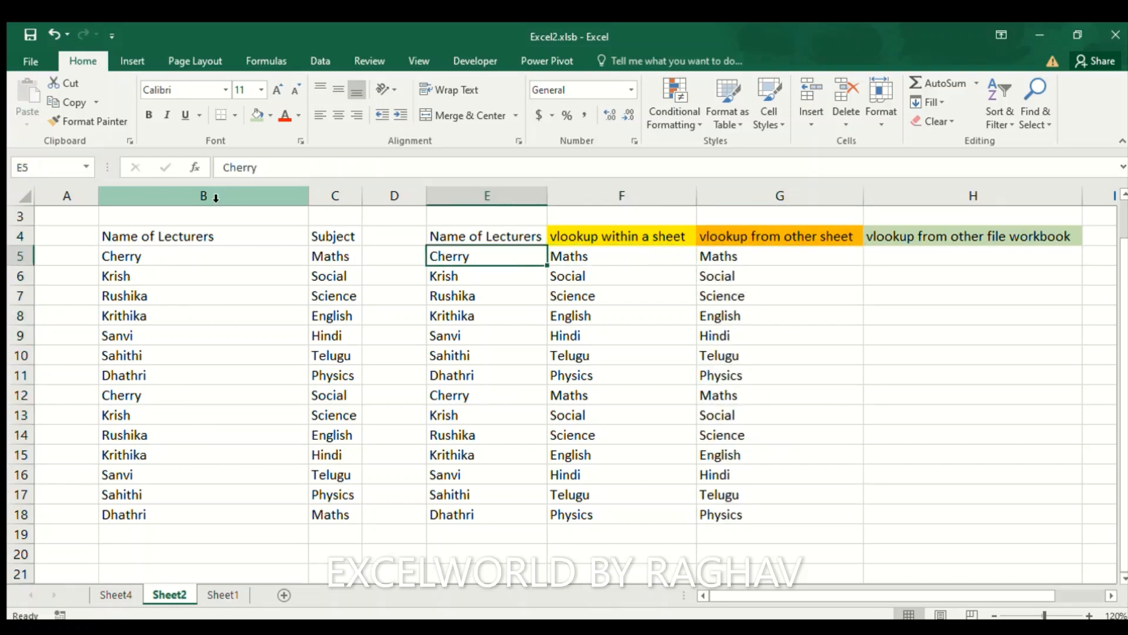
pyautogui.keyDown('ctrl'); pyautogui.click(469, 396); pyautogui.keyUp('ctrl')
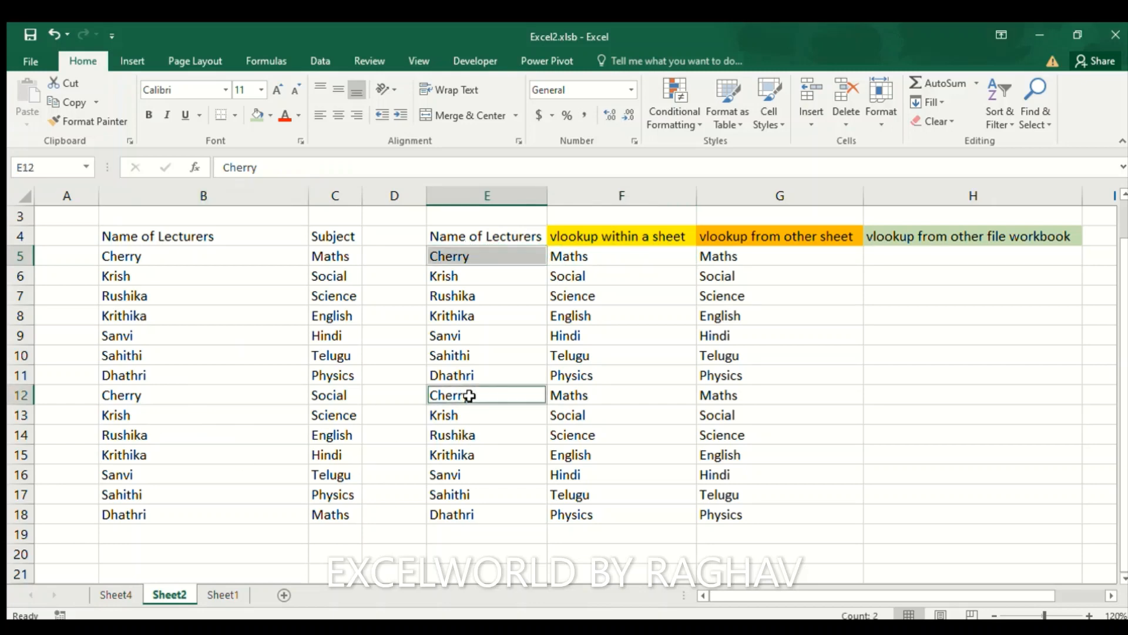
pyautogui.click(738, 394)
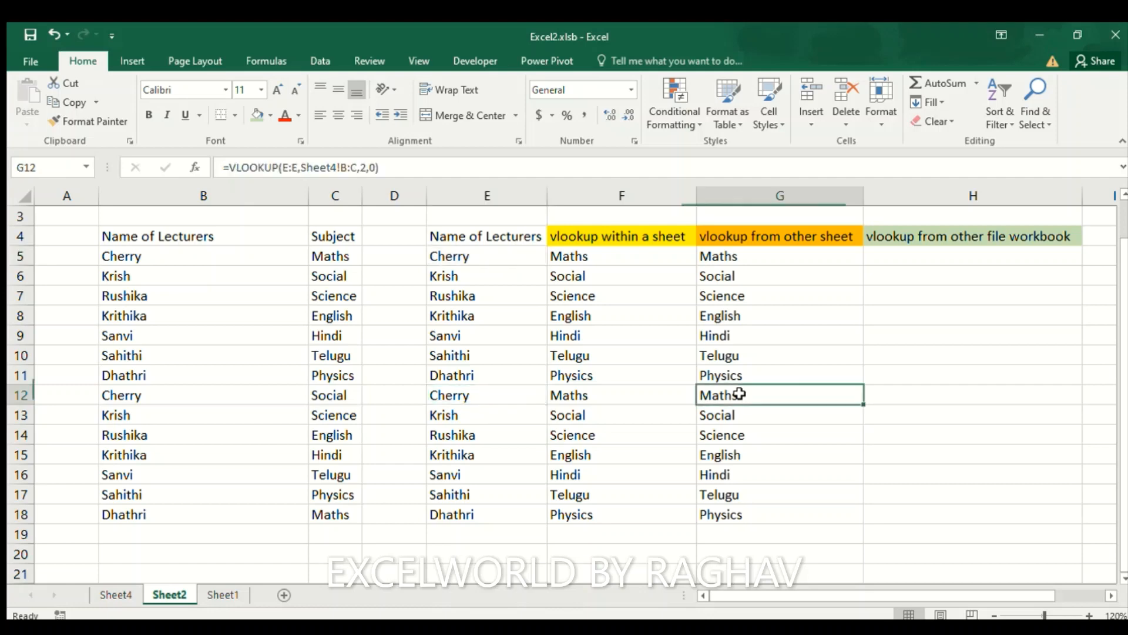
pyautogui.keyDown('ctrl'); pyautogui.click(750, 257); pyautogui.keyUp('ctrl')
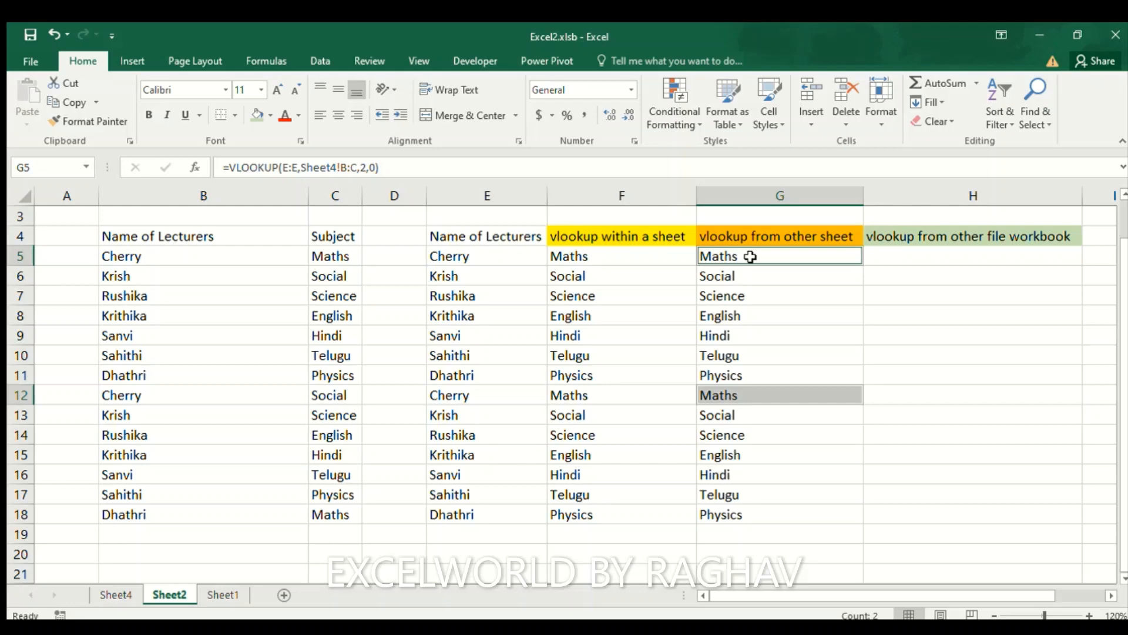
# - Start a VLOOKUP formula in H5 with the whole lecturer name column E:E as the lookup value
pyautogui.press('Right')
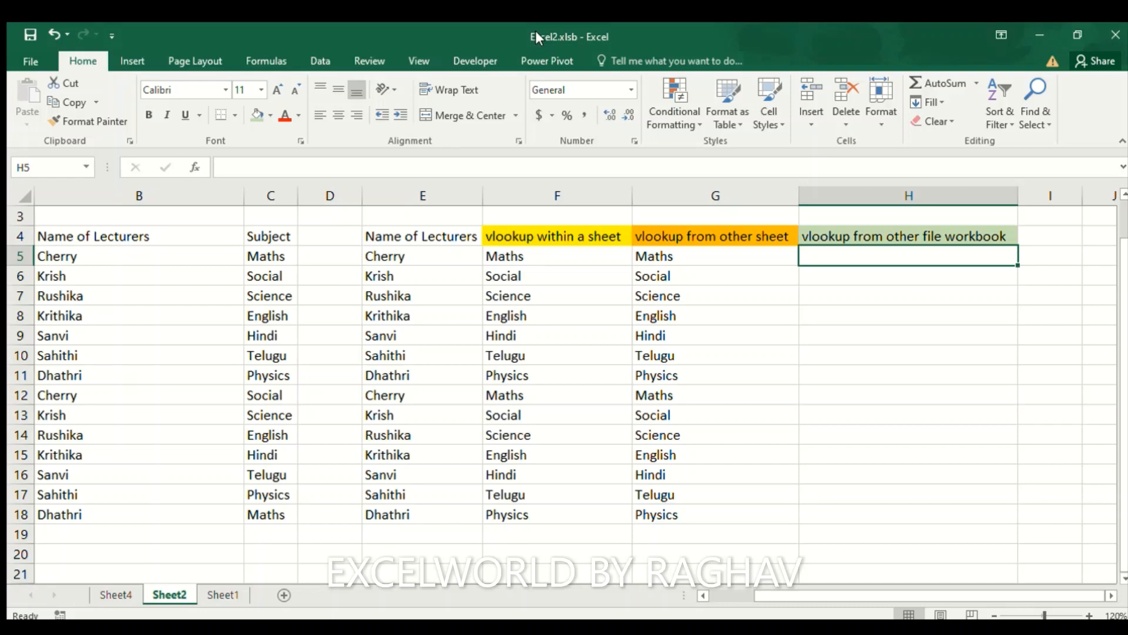
pyautogui.hotkey('alt', 'Tab')
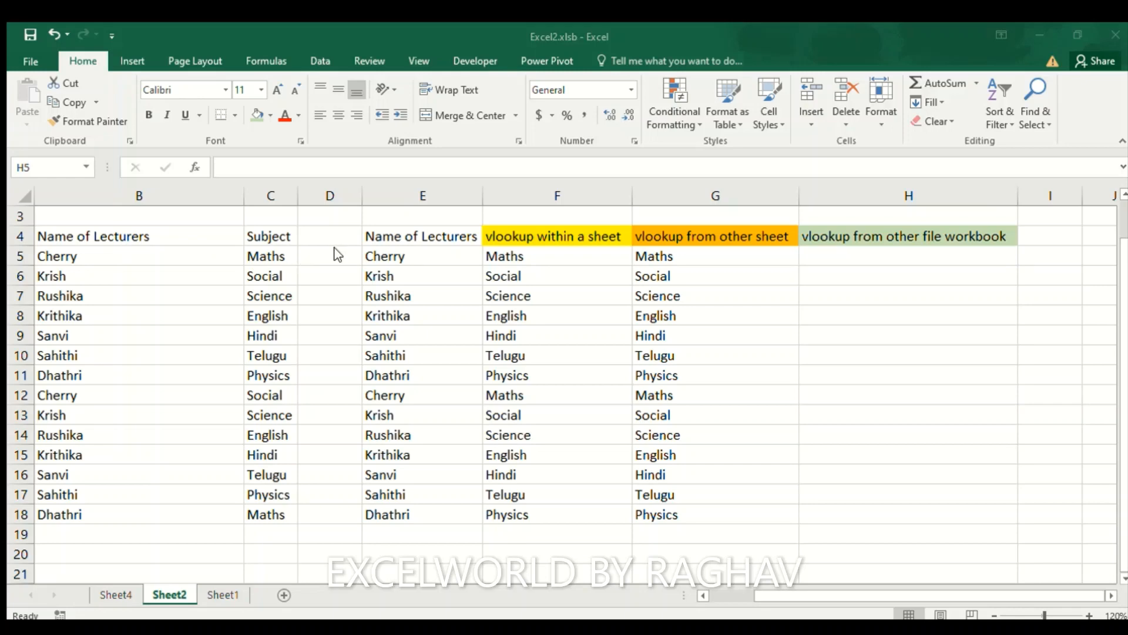
pyautogui.hotkey('alt', 'Tab')
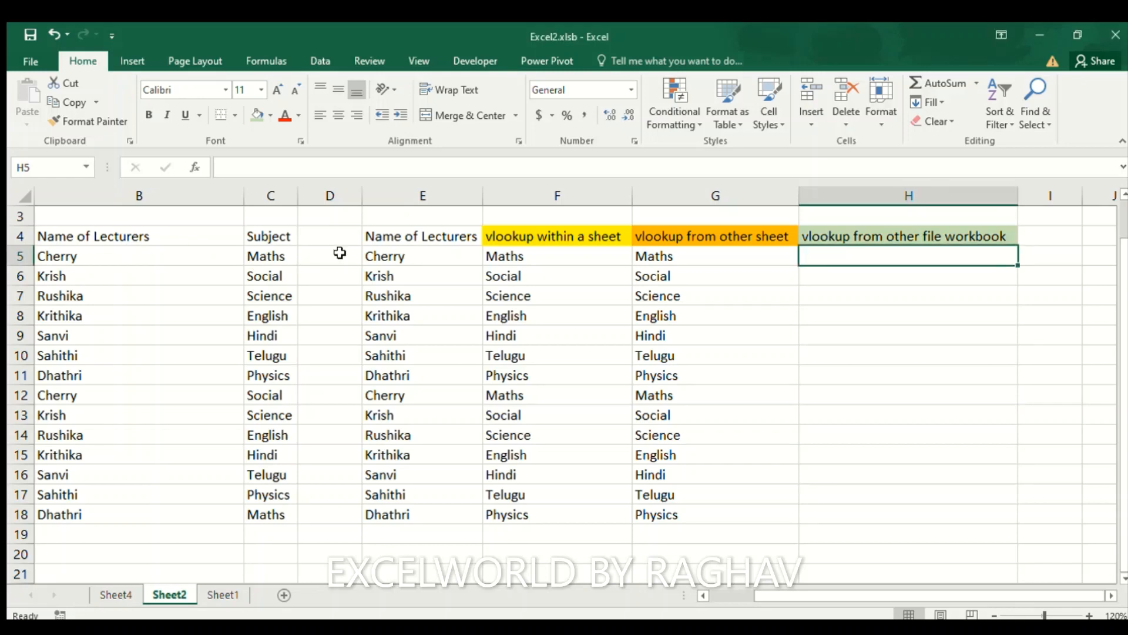
pyautogui.write('=')
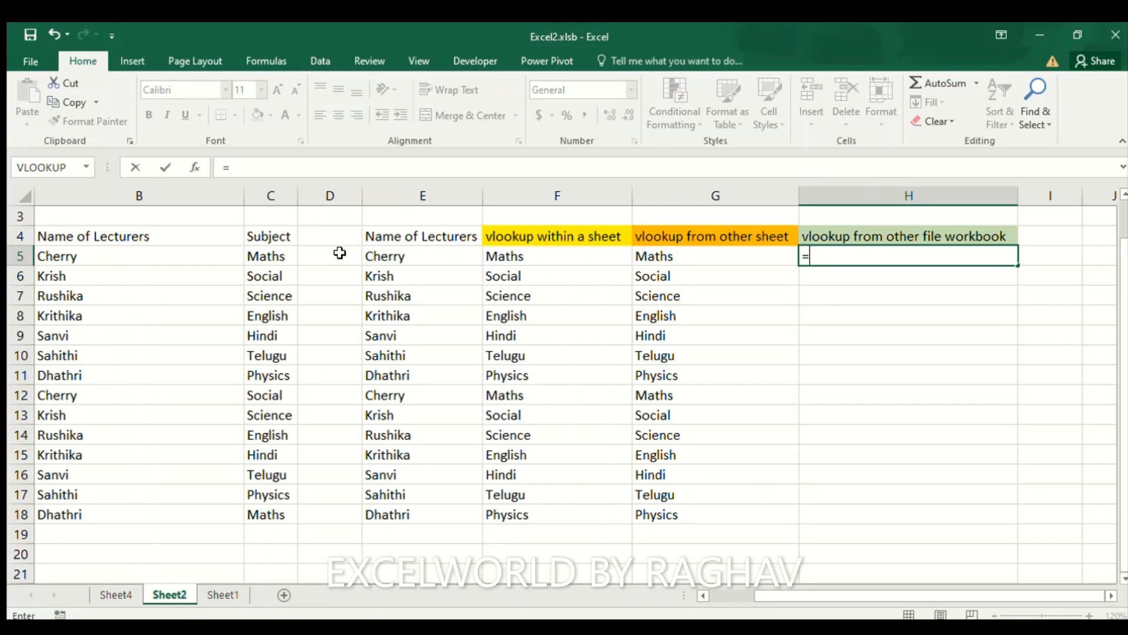
pyautogui.write('vloo')
pyautogui.press('Tab')
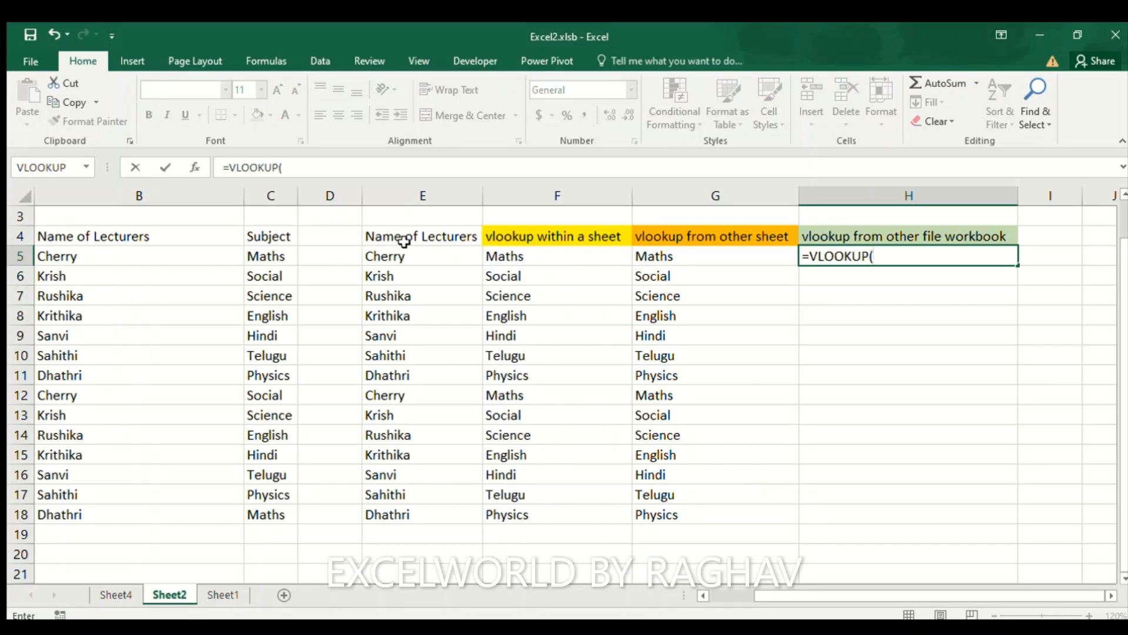
pyautogui.click(423, 204)
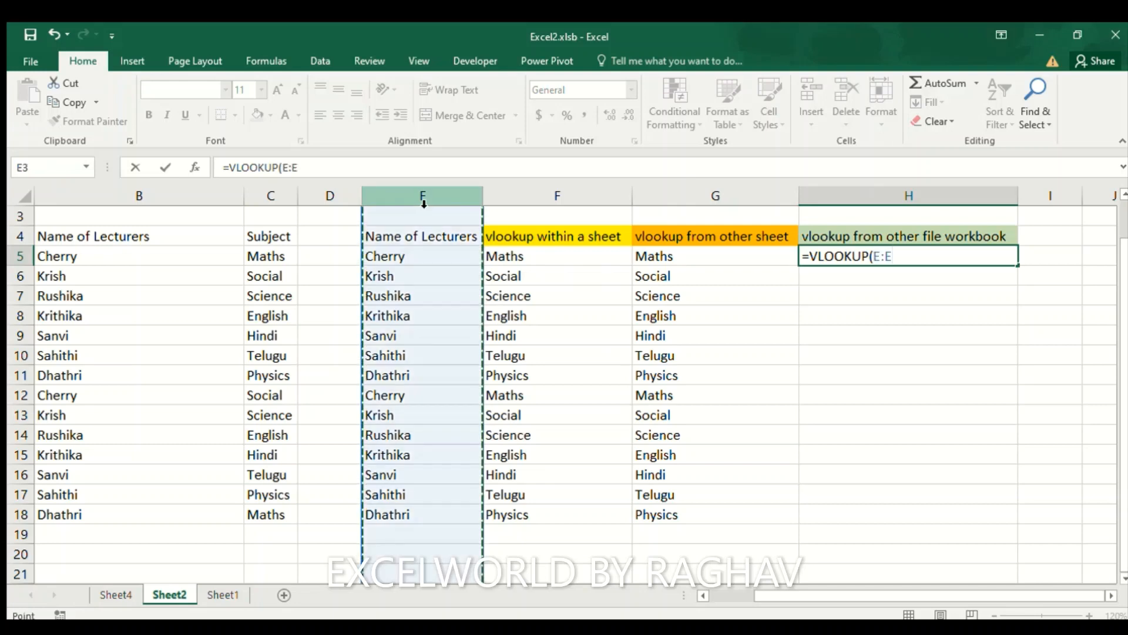
pyautogui.write(',')
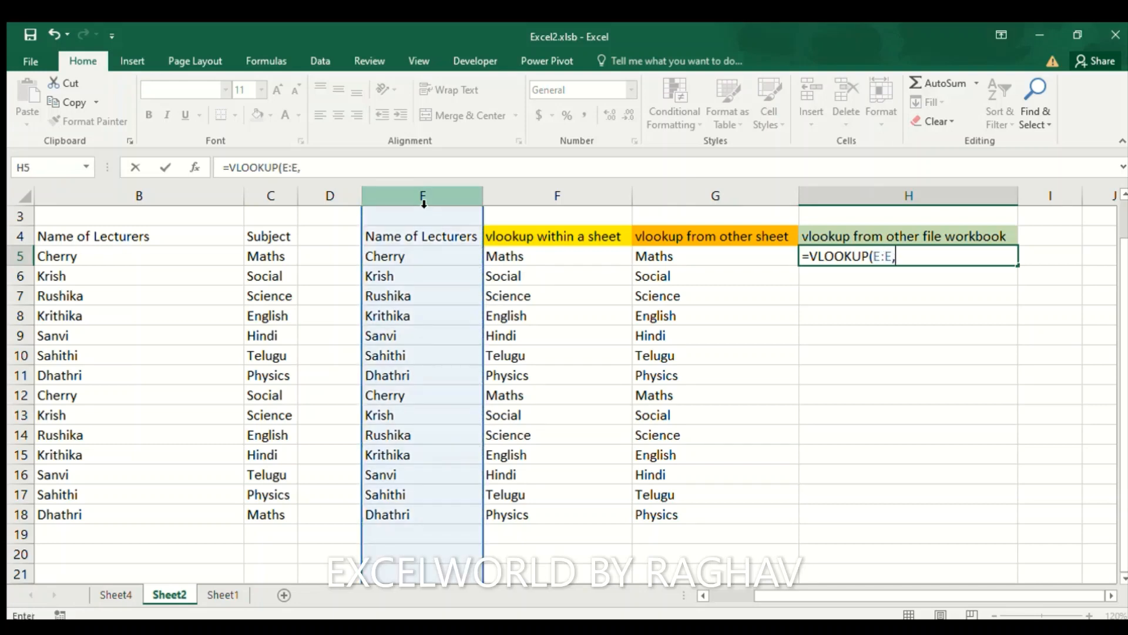
# - Complete the H5 formula with columns $B:$C of Sheet1 in Book1.xlsb as the table array, column index 2 and exact match 0
pyautogui.hotkey('alt', 'Tab')
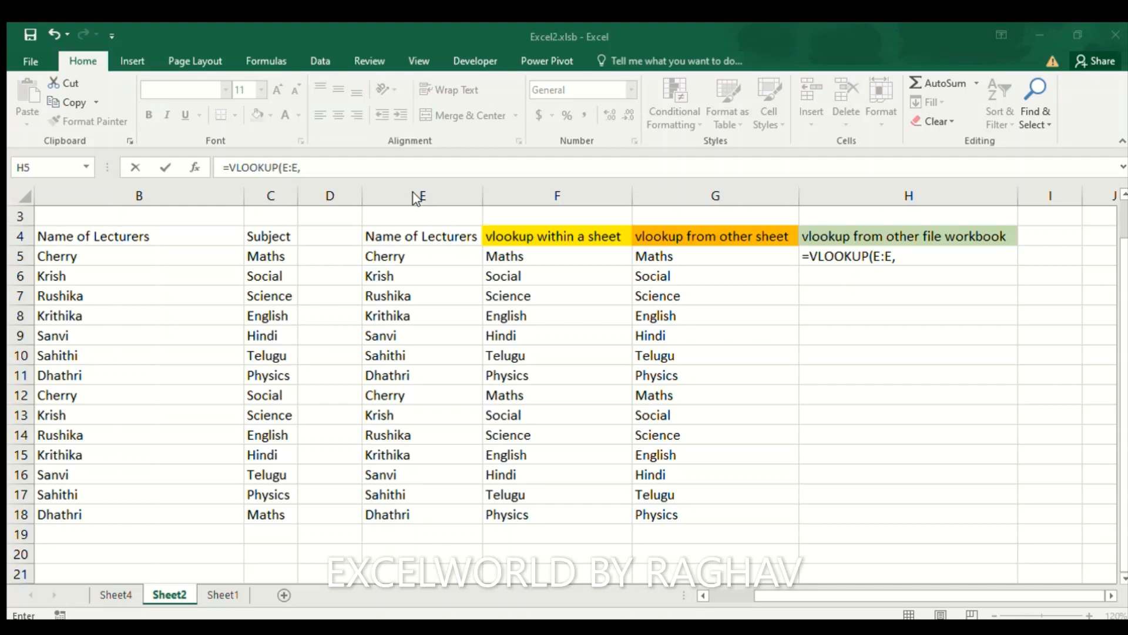
pyautogui.hotkey('alt', 'Tab')
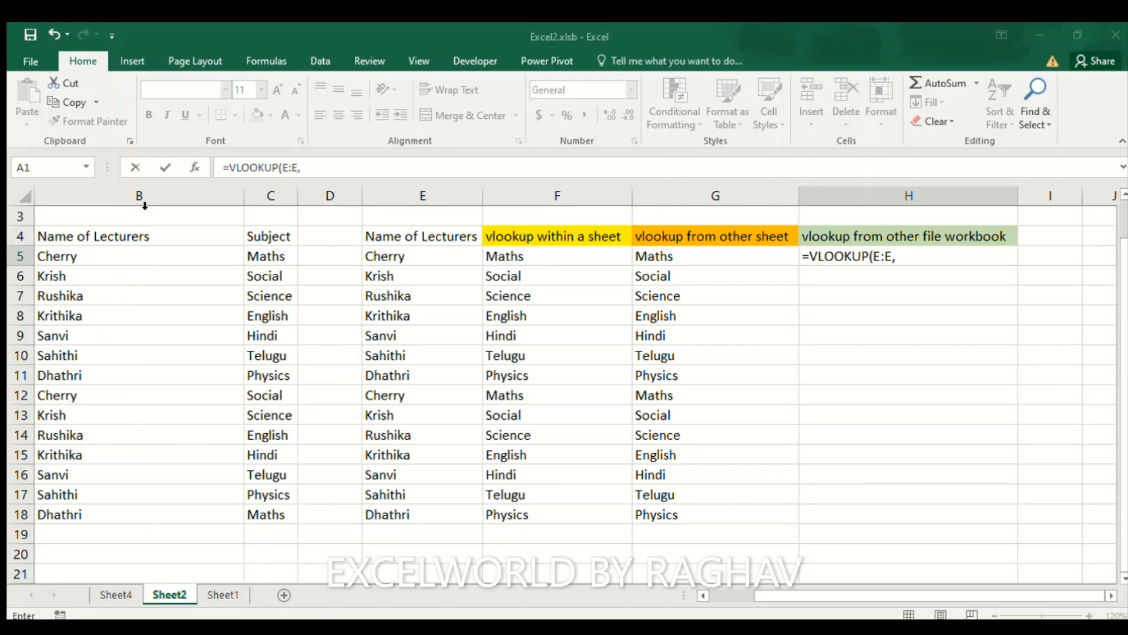
pyautogui.moveTo(144, 205); pyautogui.dragTo(203, 197)
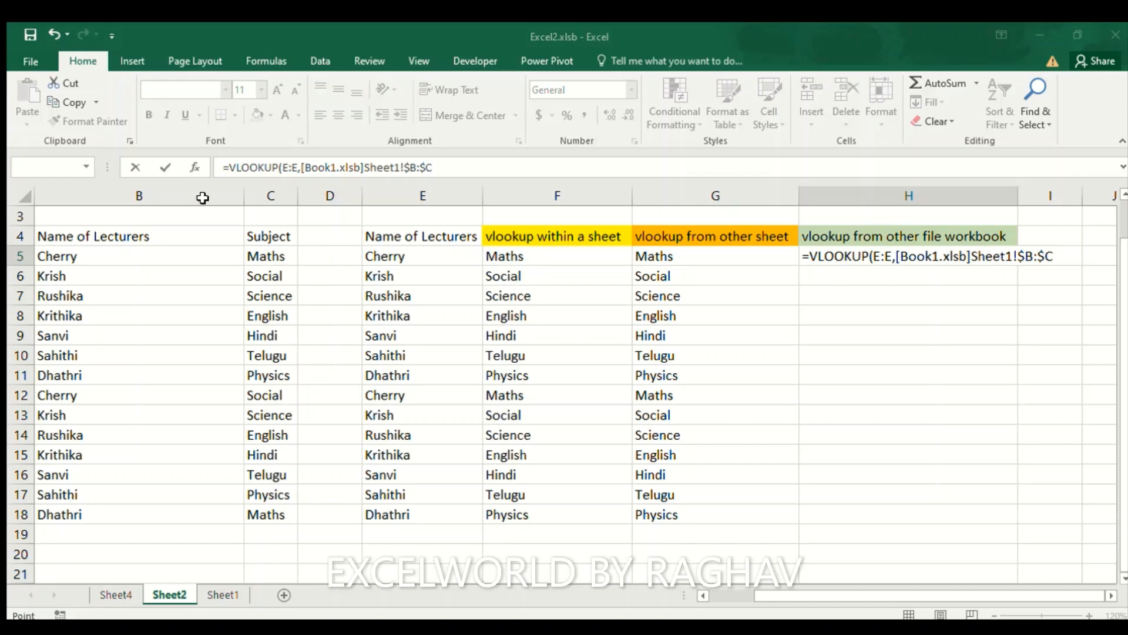
pyautogui.moveTo(203, 197); pyautogui.dragTo(208, 204)
pyautogui.write(',2,0)')
pyautogui.press('Return')
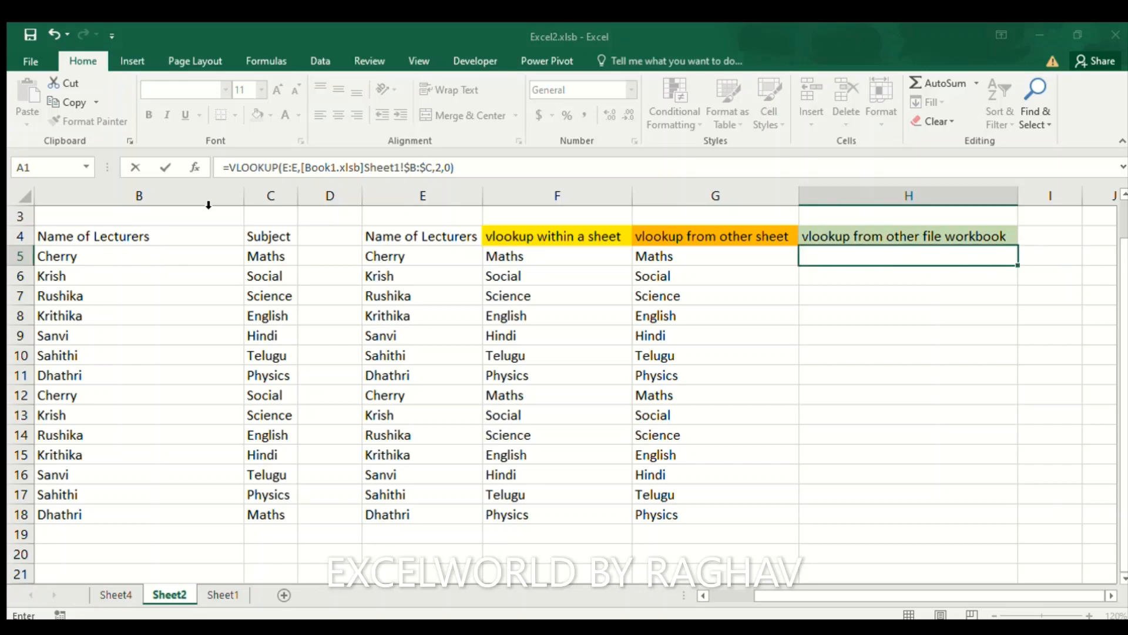
# - Copy the VLOOKUP formula from H5 into H6:H18, and return to H5
pyautogui.press('Up')
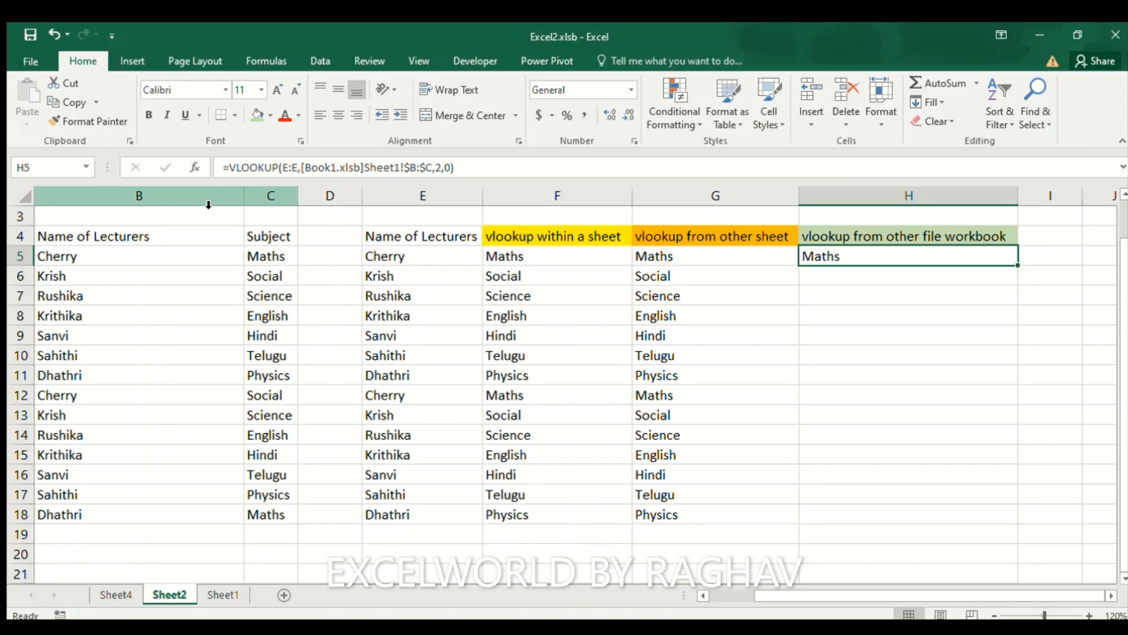
pyautogui.hotkey('ctrl', 'c')
pyautogui.press('Left')
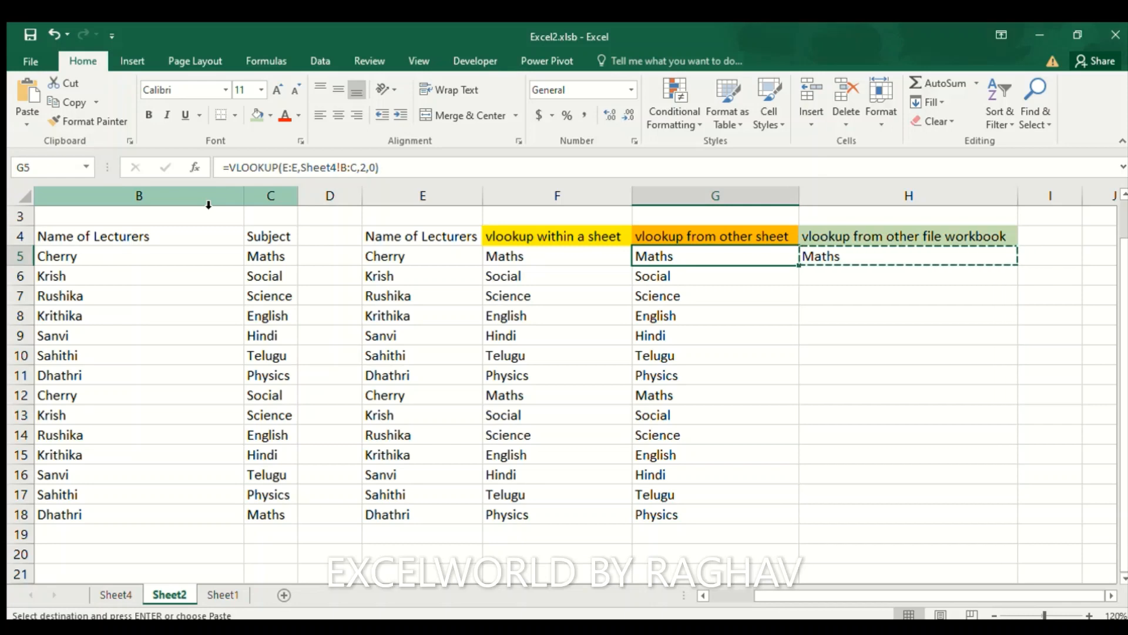
pyautogui.hotkey('ctrl', 'Down')
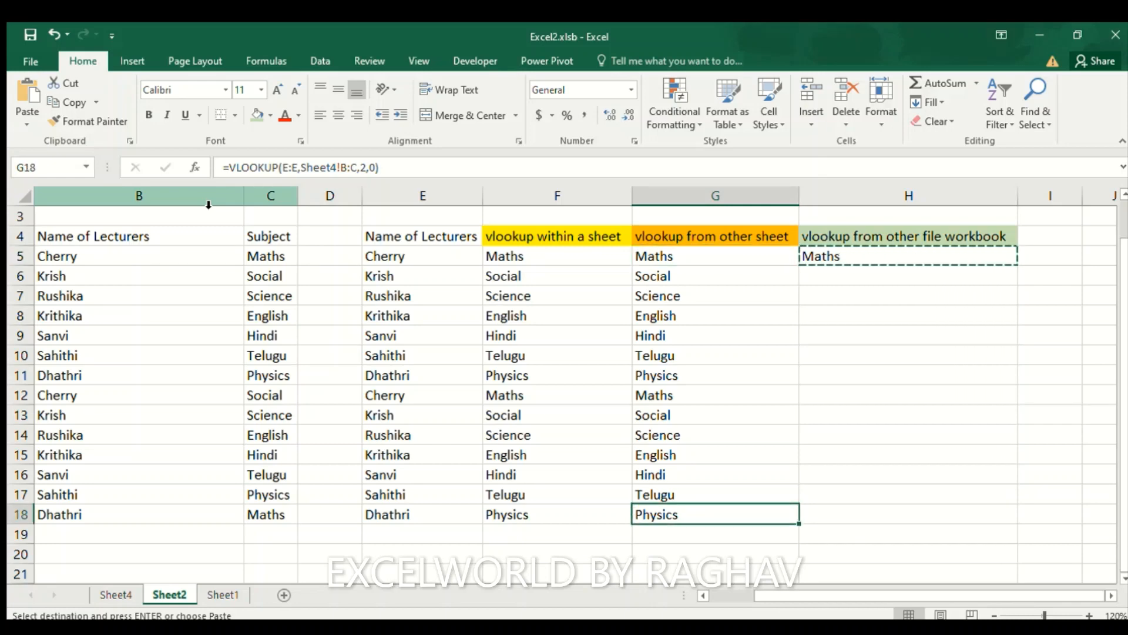
pyautogui.press('Right')
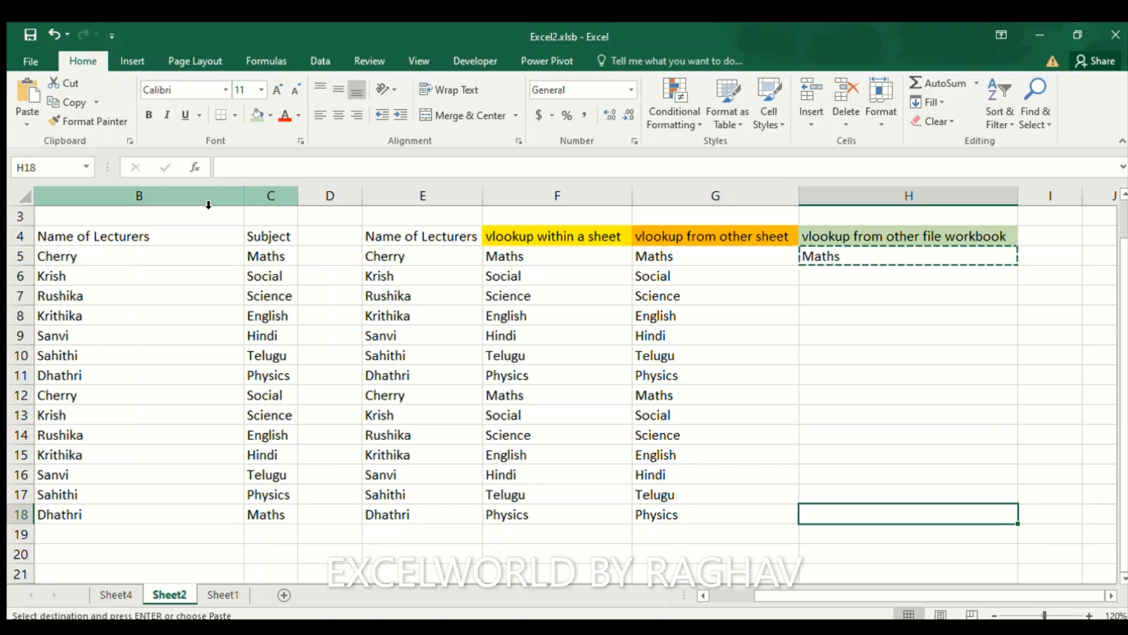
pyautogui.hotkey('ctrl', 'shift', 'Up')
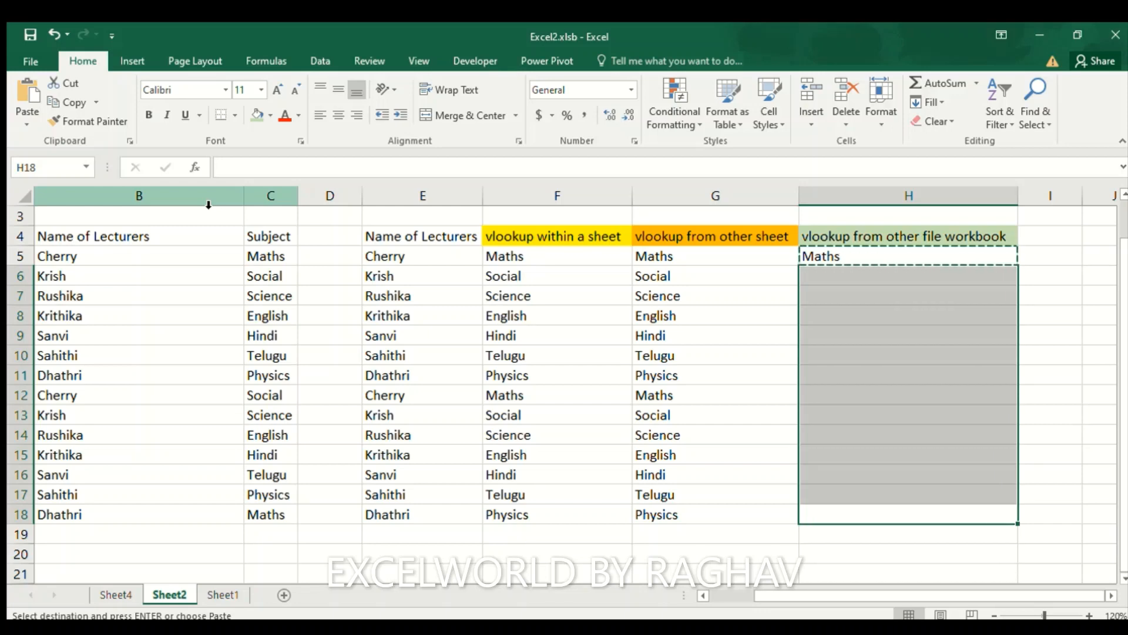
pyautogui.press('Return')
pyautogui.hotkey('ctrl', 'Up')
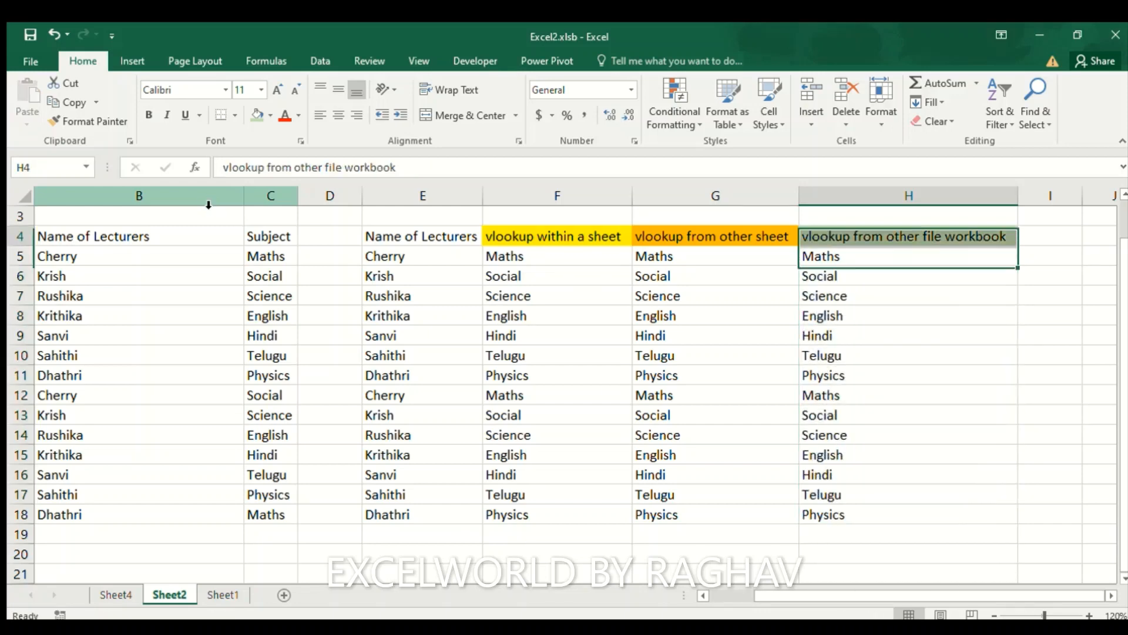
pyautogui.press('Down')
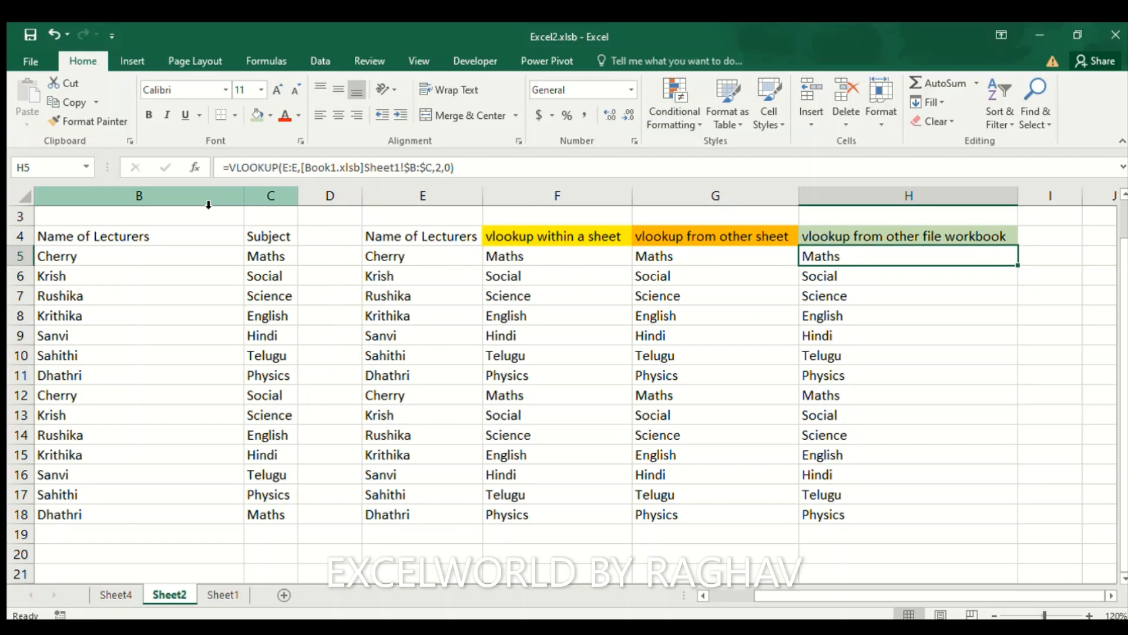